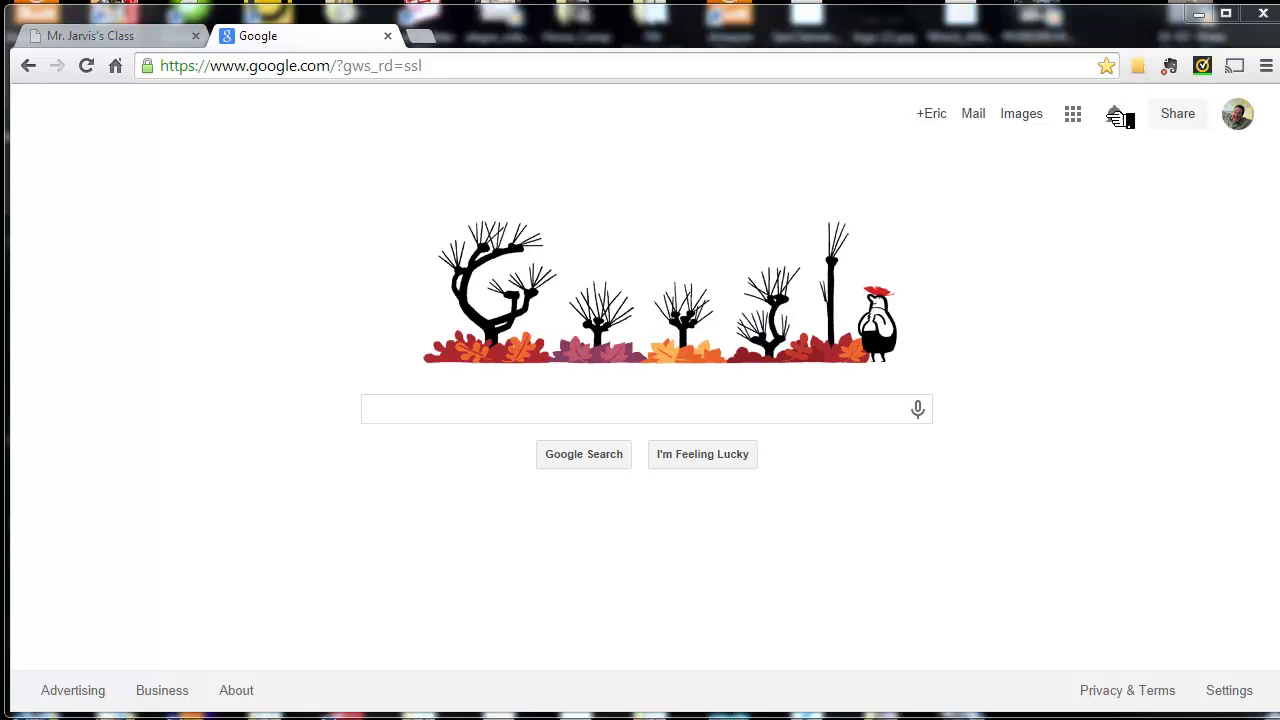
# - Look over the class website page
pyautogui.click(112, 38)
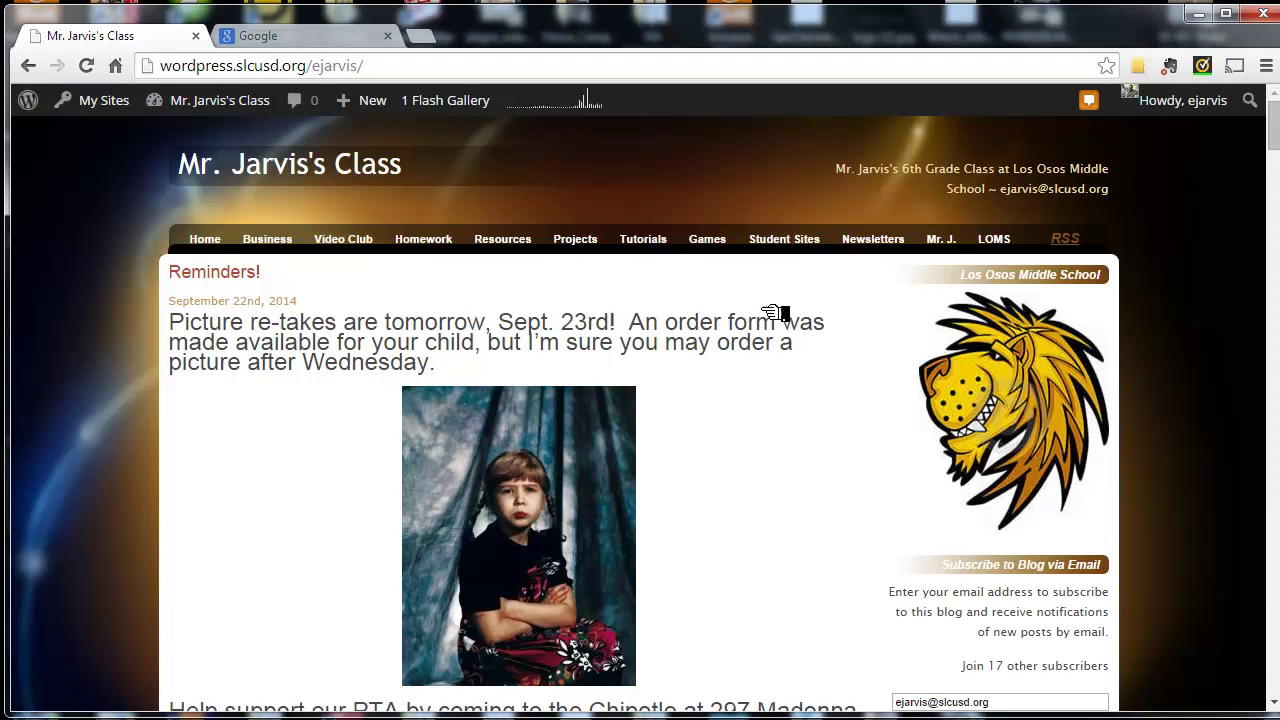
pyautogui.scroll(-3, 776, 325)
pyautogui.scroll(-5, 776, 325)
pyautogui.scroll(8, 776, 320)
# - Go back to the Google homepage and open Google Drive from the apps grid
pyautogui.click(285, 39)
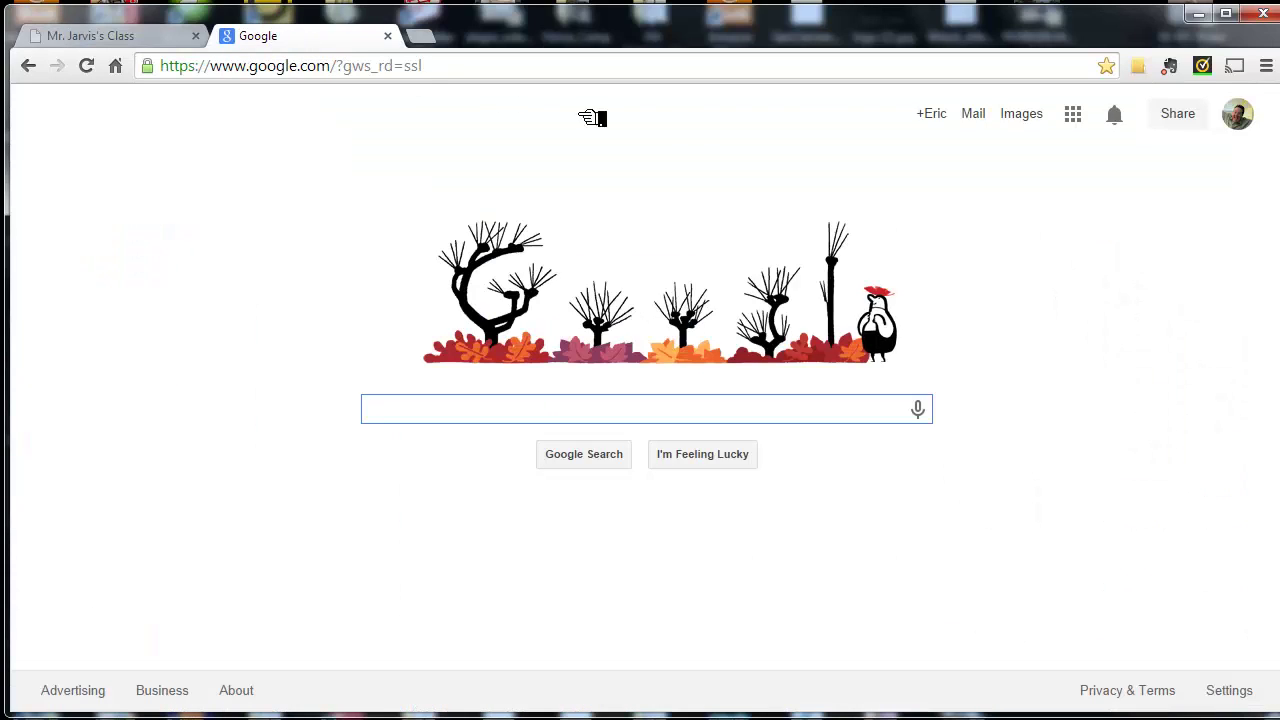
pyautogui.moveTo(1189, 390); pyautogui.dragTo(1083, 140)
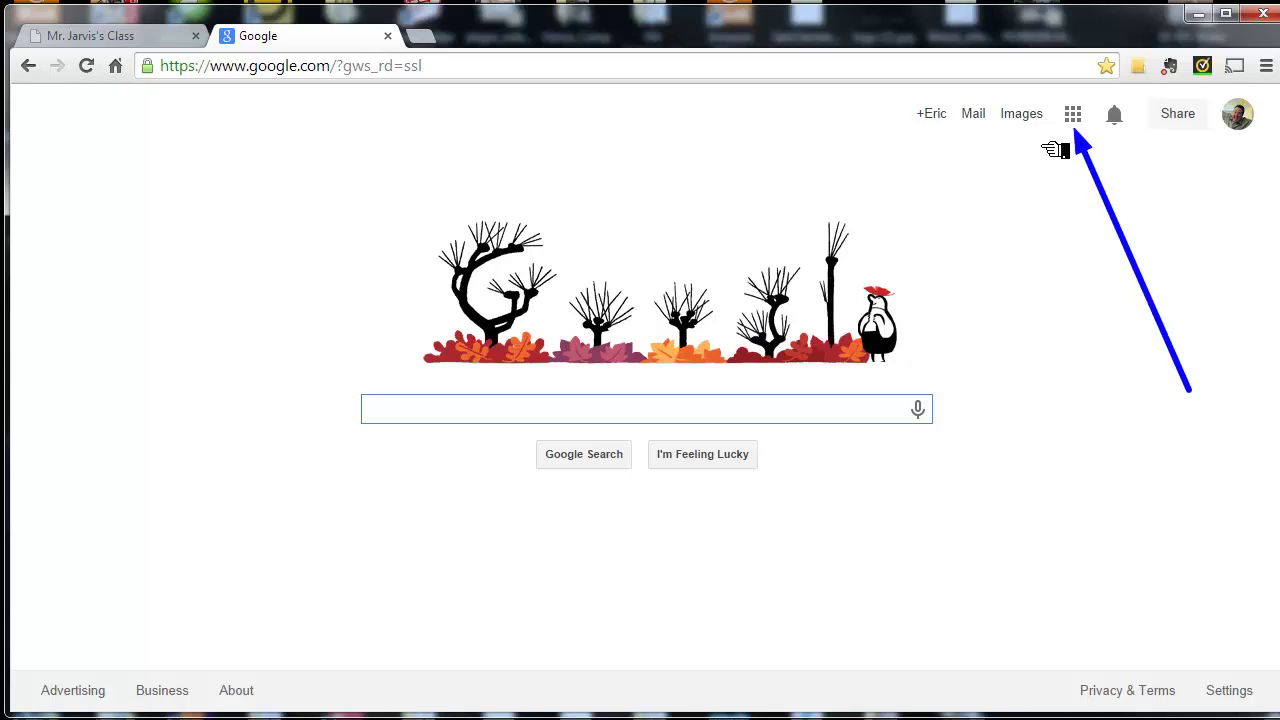
pyautogui.click(1073, 116)
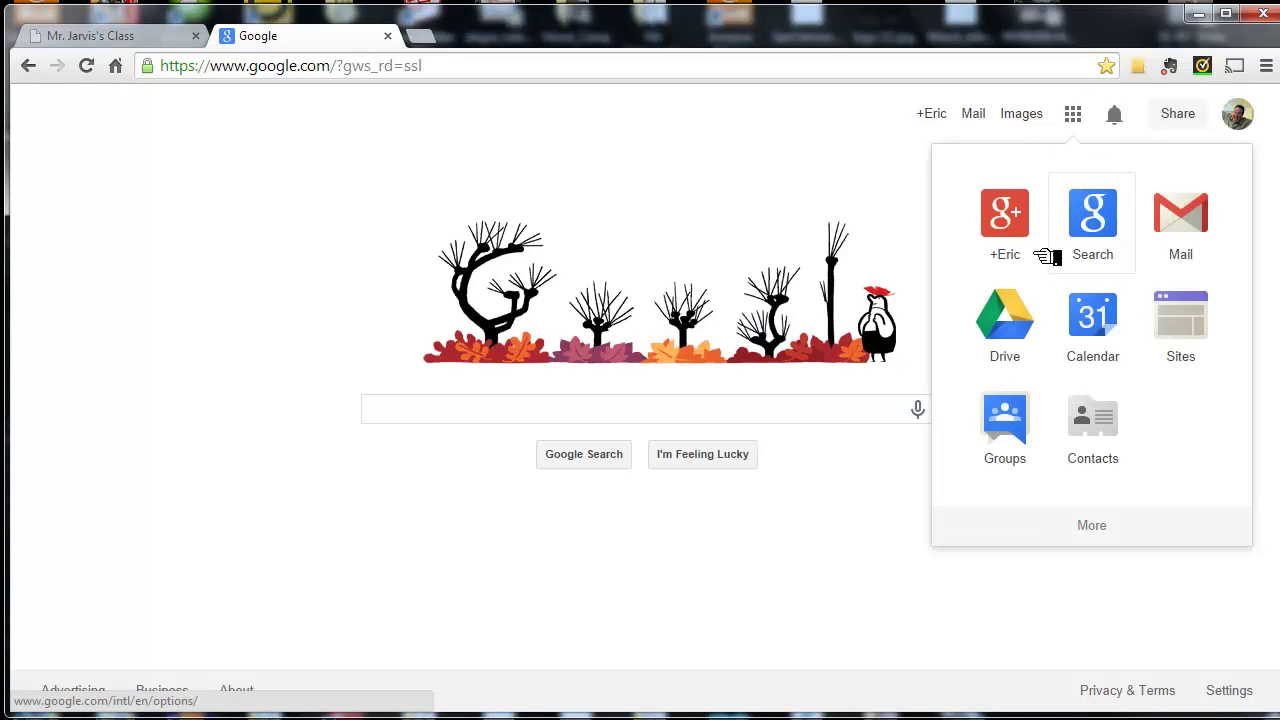
pyautogui.click(1019, 338)
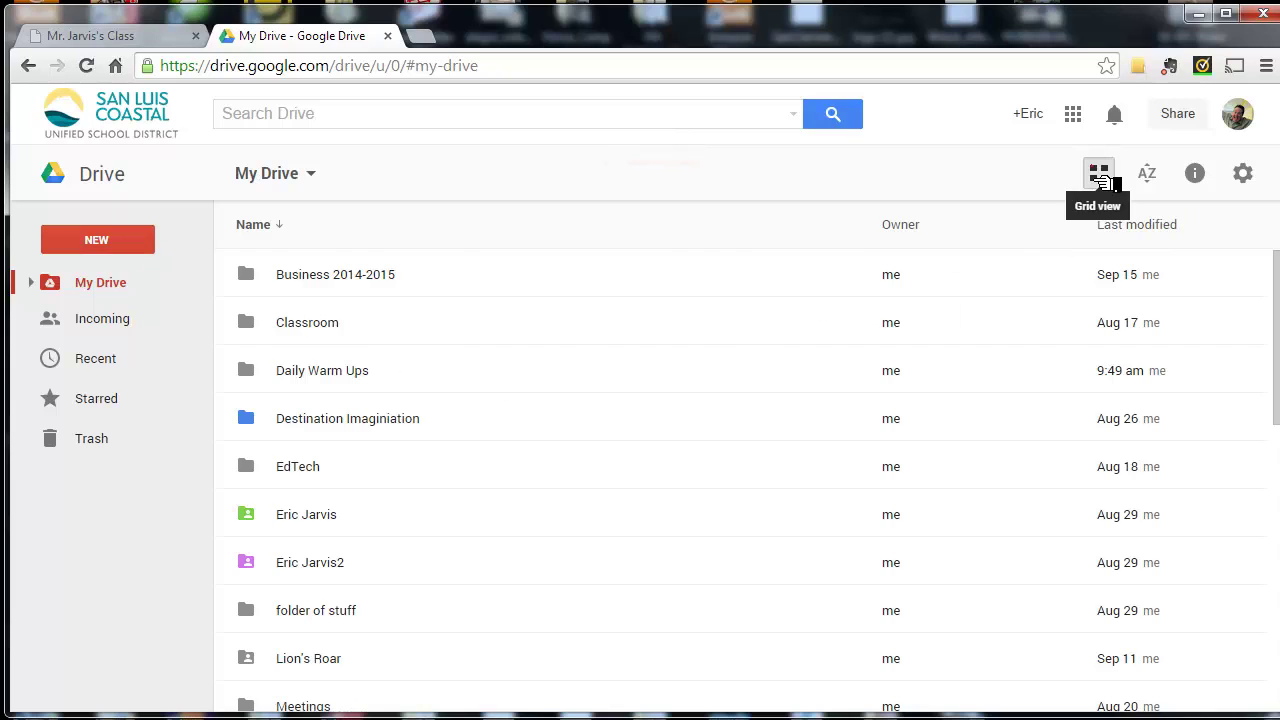
# - Open the Reading folder inside the student's personal folder in My Drive
pyautogui.click(1100, 175)
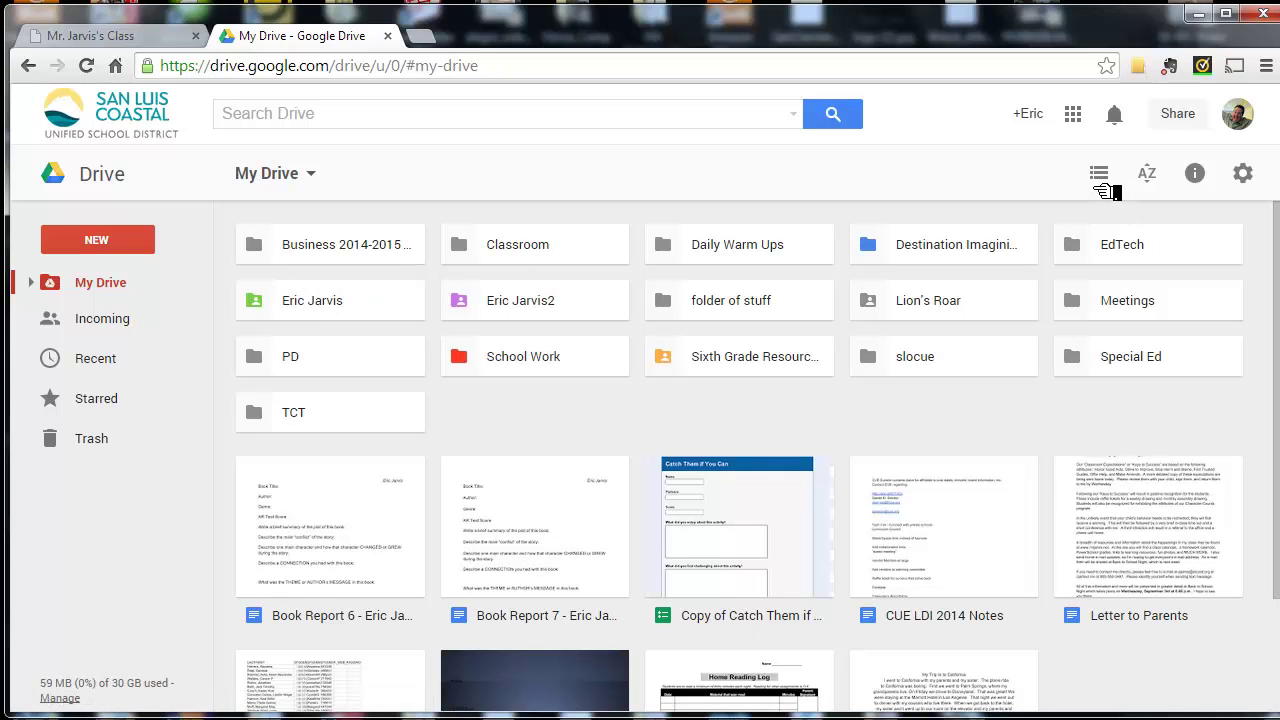
pyautogui.click(1100, 176)
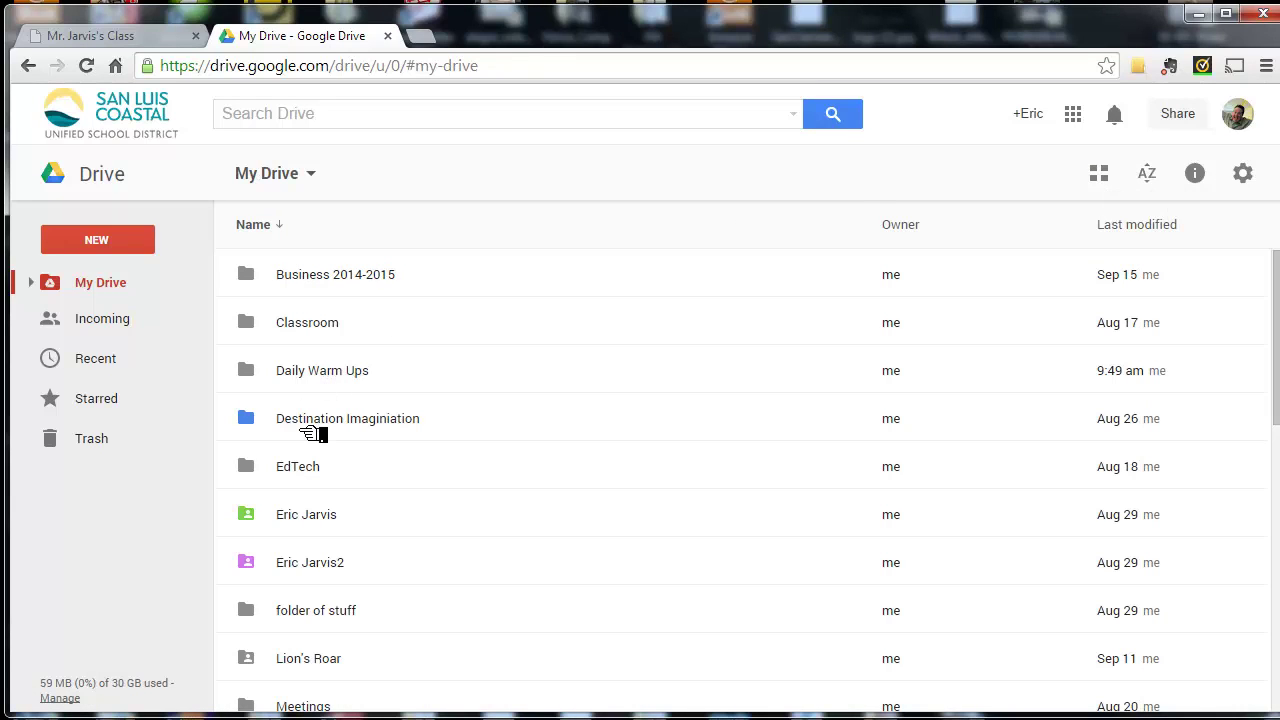
pyautogui.click(316, 527)
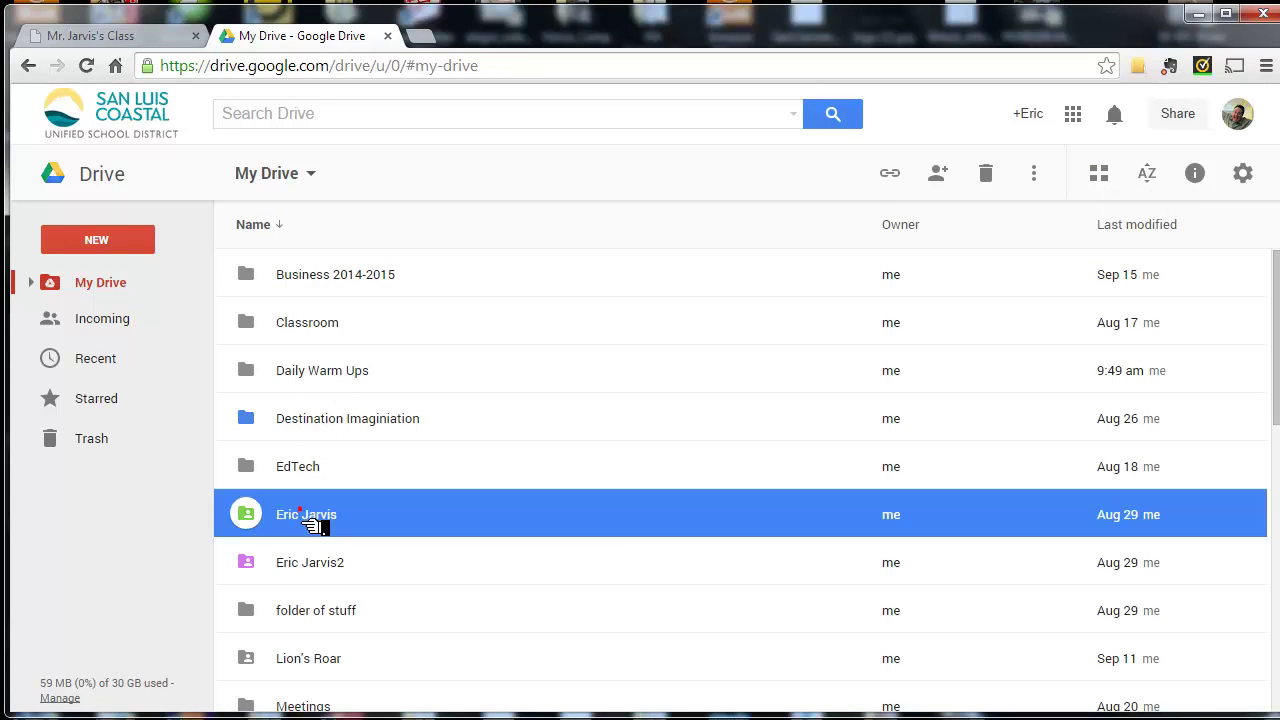
pyautogui.doubleClick(316, 527)
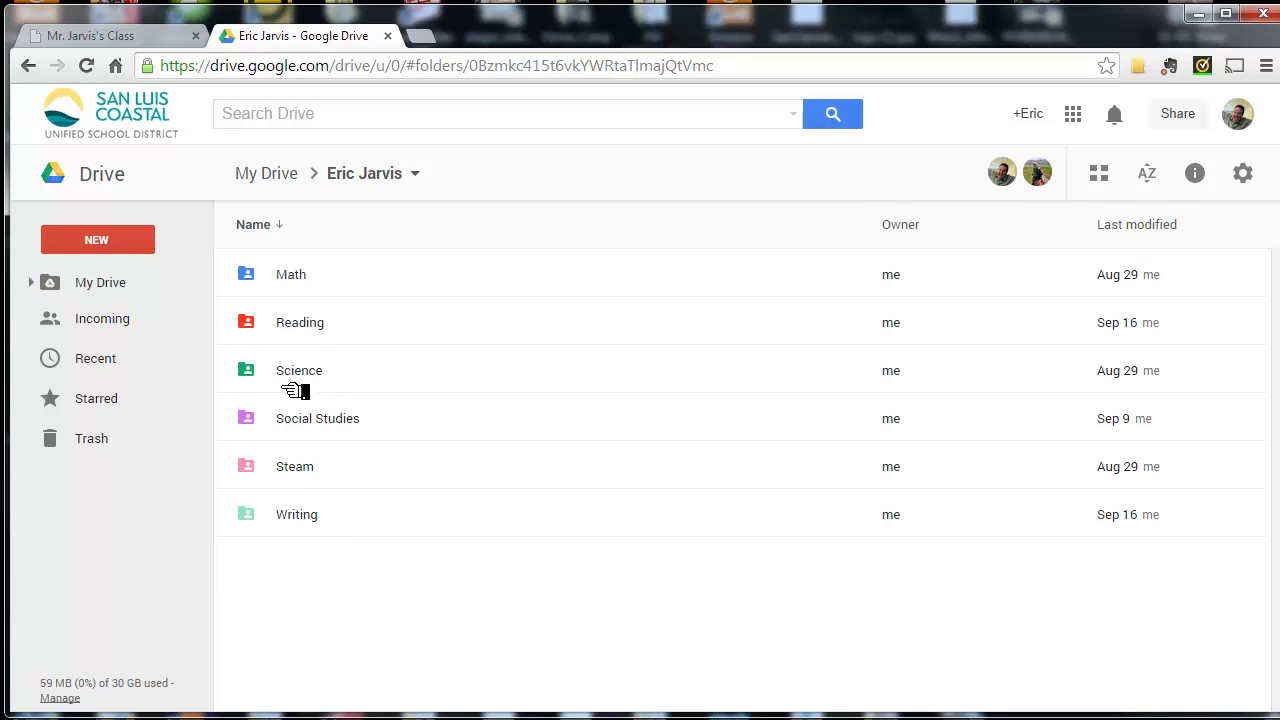
pyautogui.click(300, 340)
pyautogui.doubleClick(300, 340)
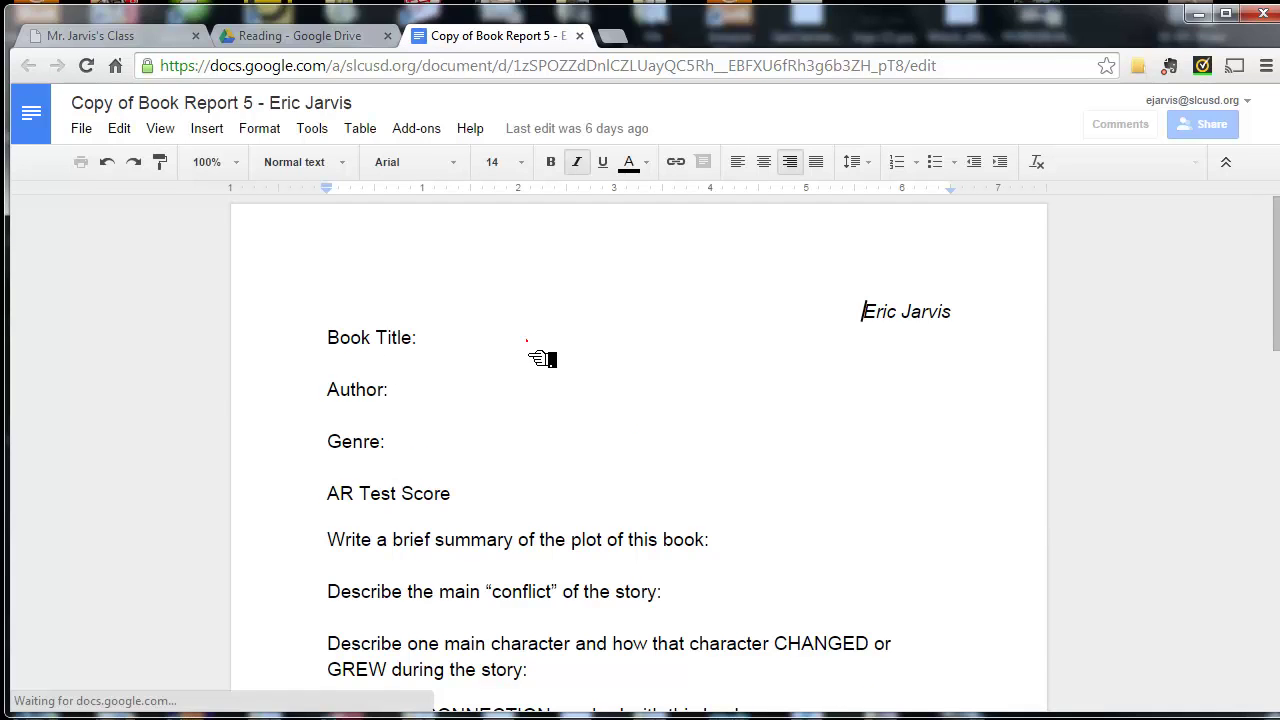
# - Make a copy of the book report, deleting the duplicate 'Copy of' prefix from its name
pyautogui.click(522, 345)
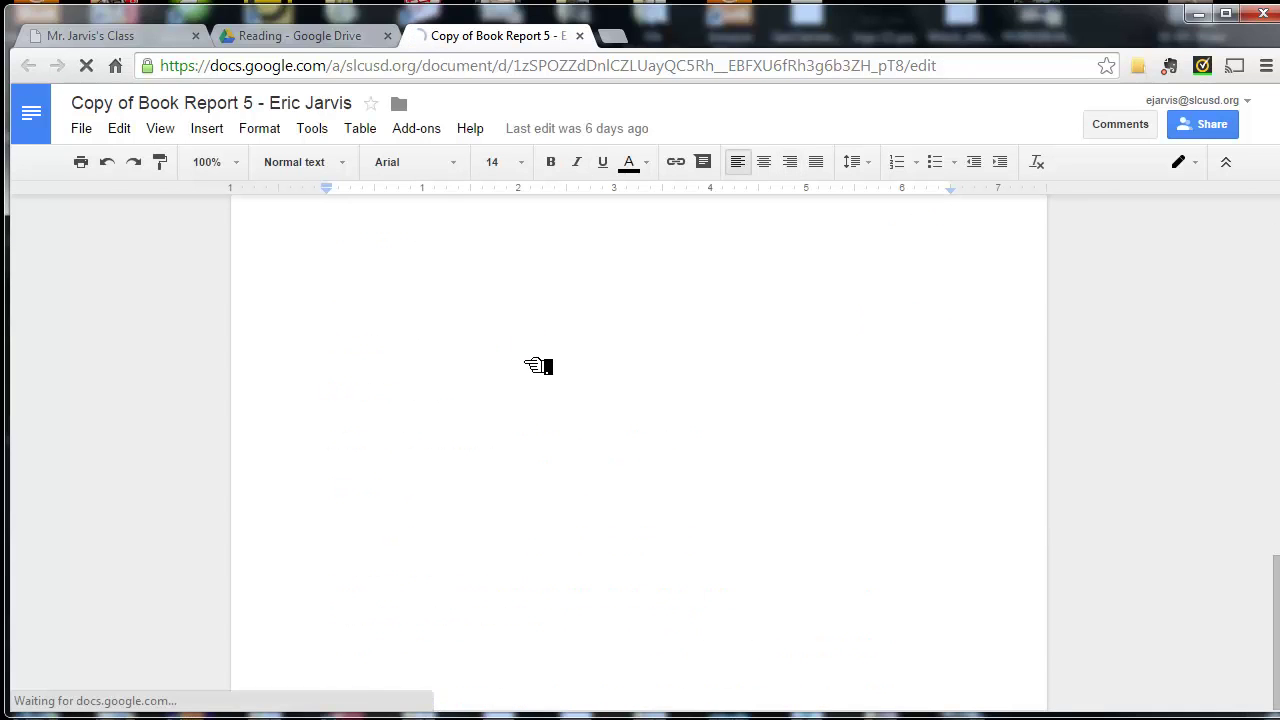
pyautogui.scroll(2, 537, 365)
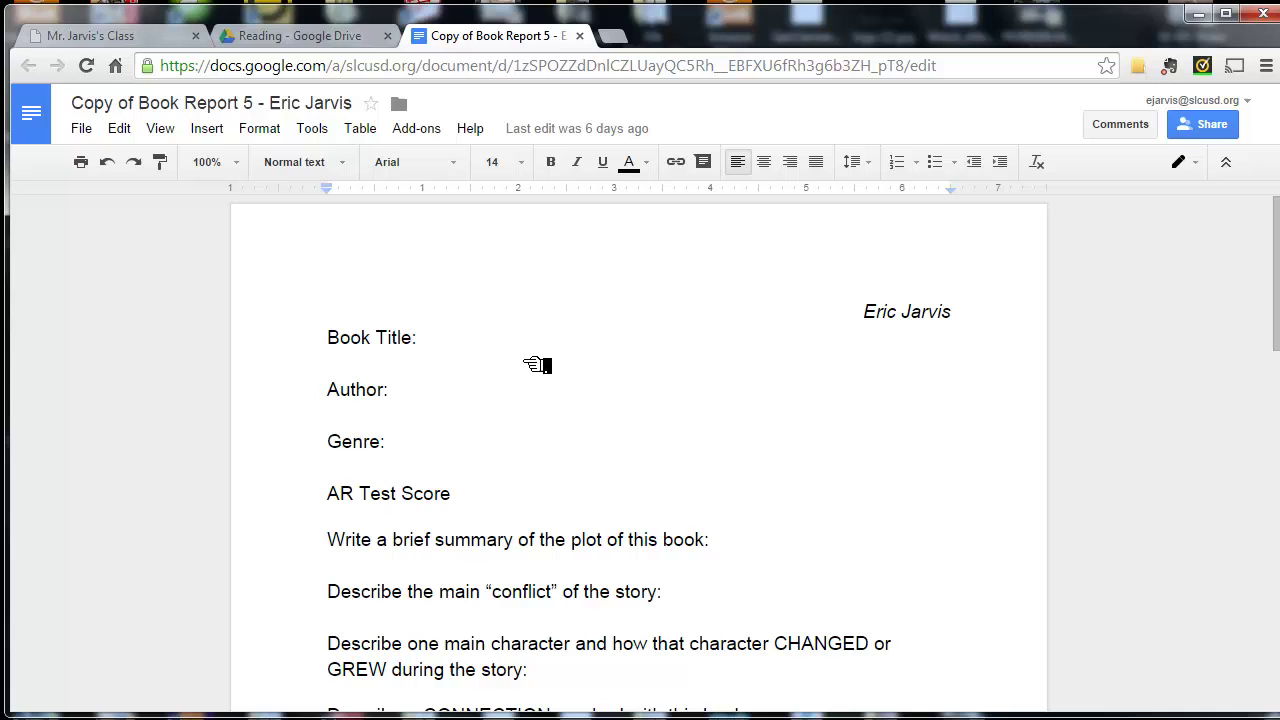
pyautogui.click(83, 131)
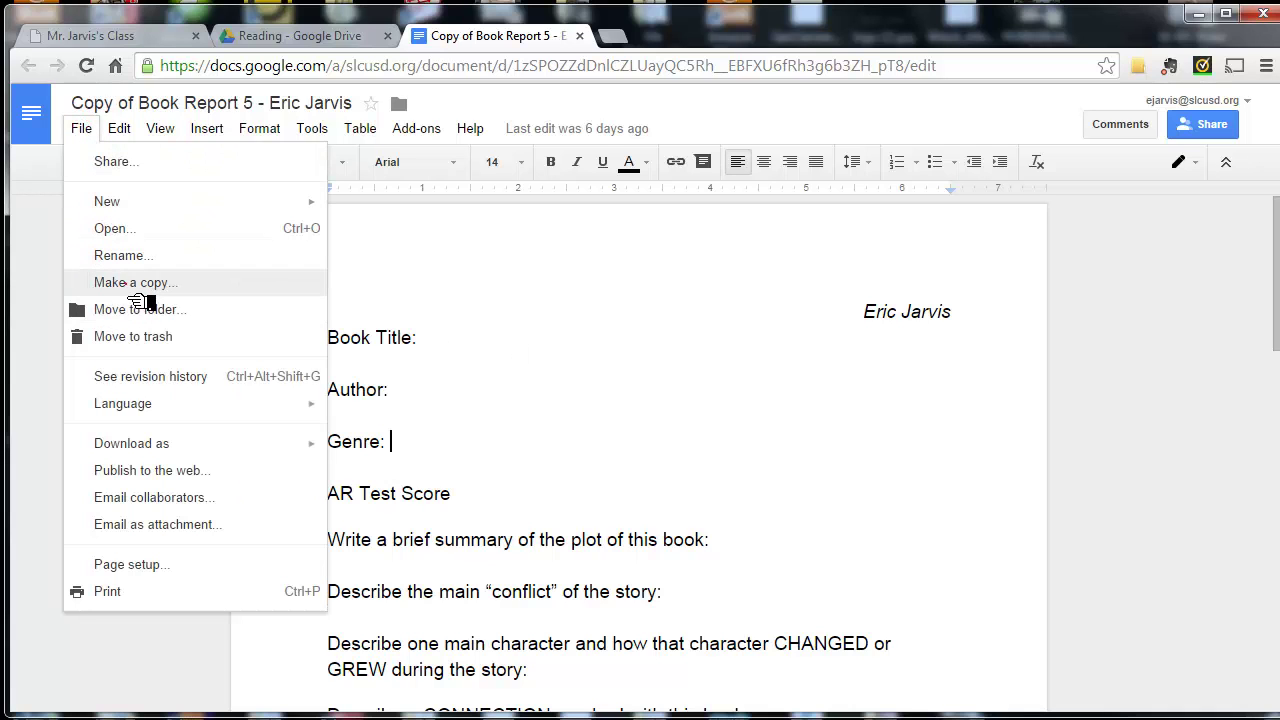
pyautogui.click(126, 284)
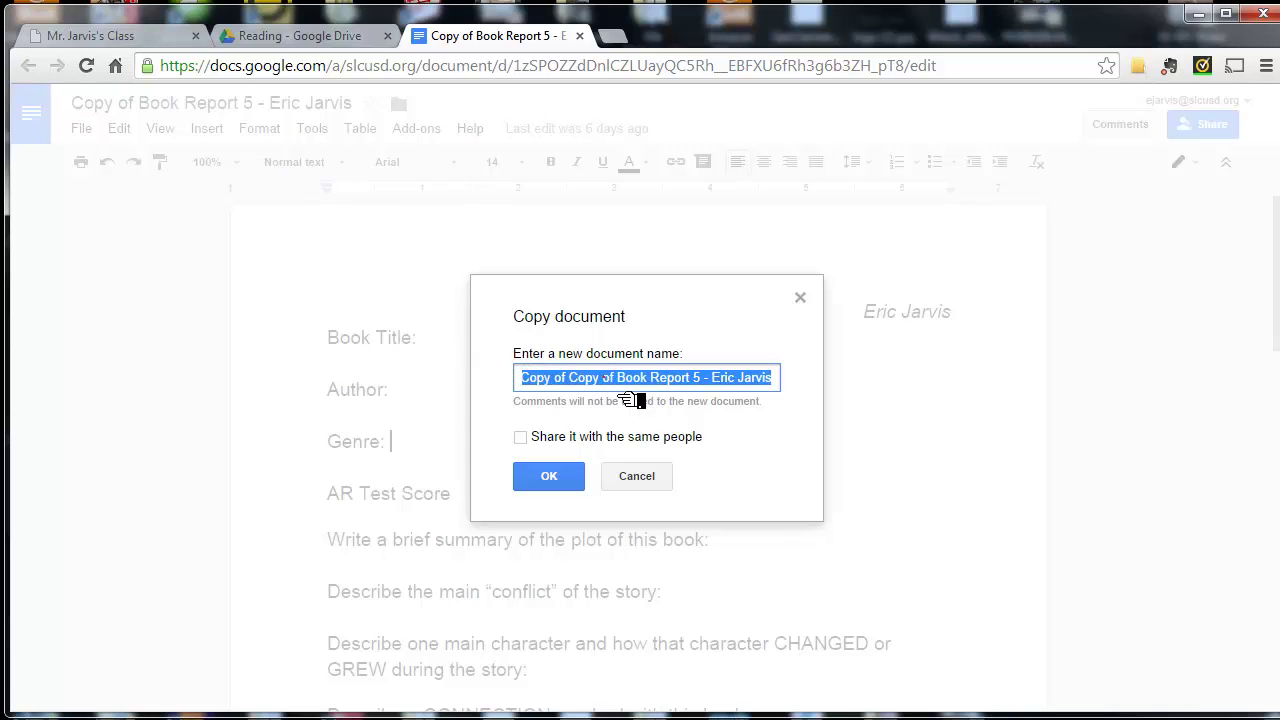
pyautogui.click(630, 380)
pyautogui.moveTo(618, 378); pyautogui.dragTo(506, 394)
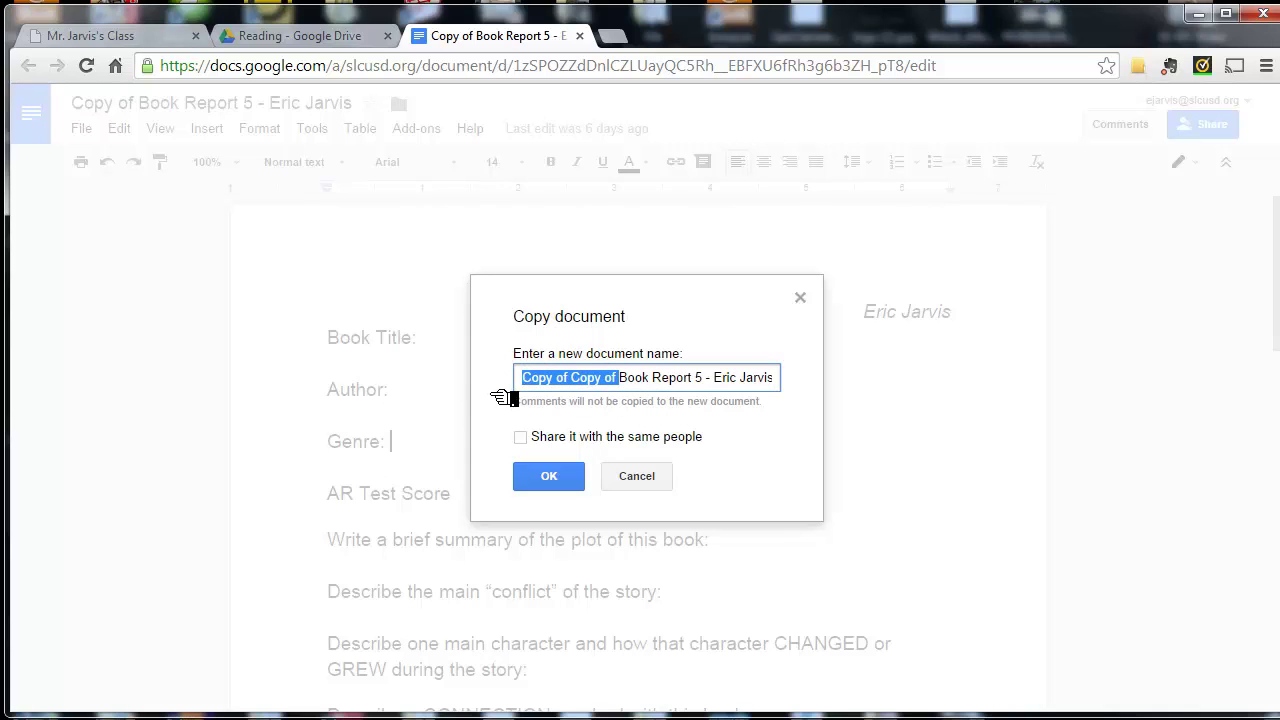
pyautogui.press('BackSpace')
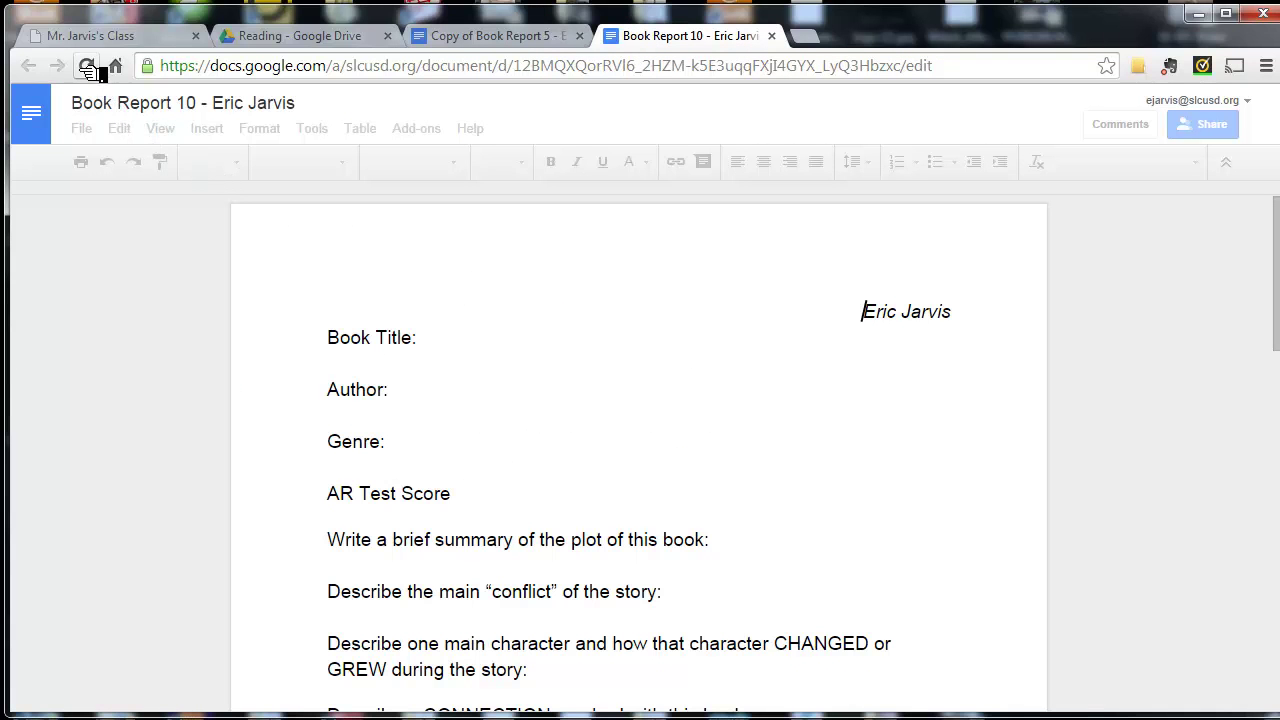
# - Make another copy without the 'Copy of' prefix, shared with the same people
pyautogui.click(82, 130)
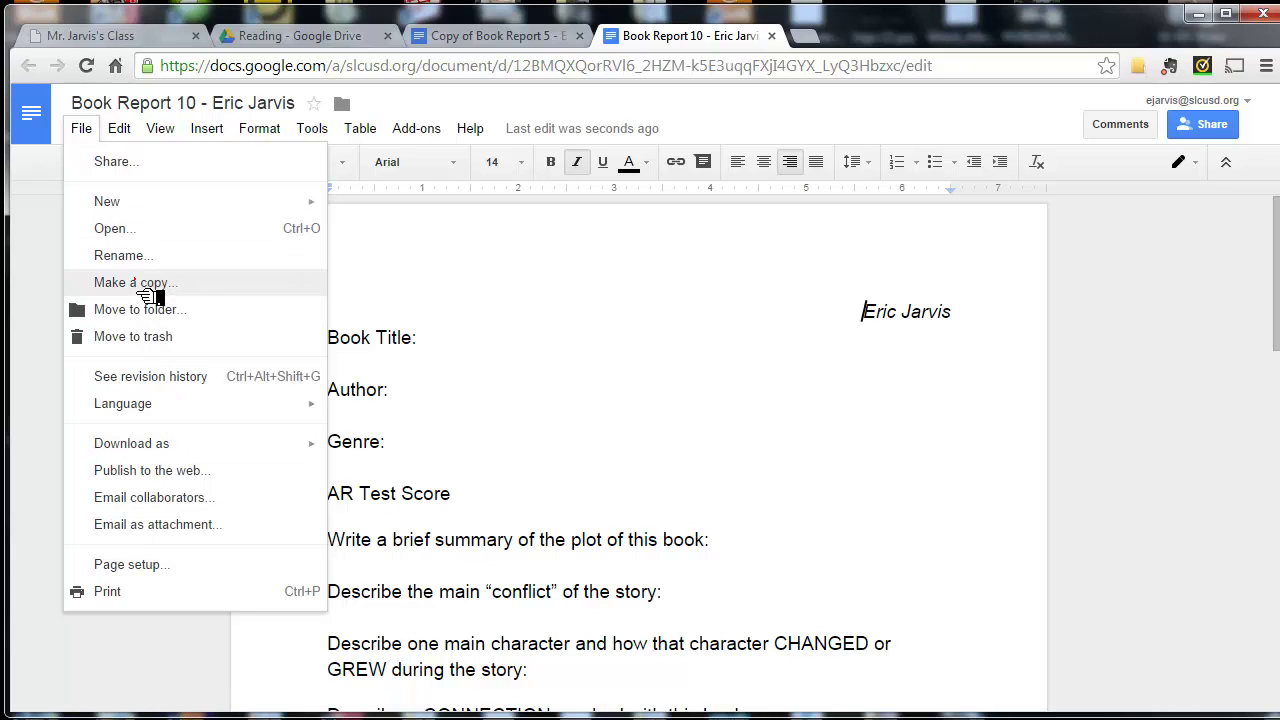
pyautogui.click(135, 281)
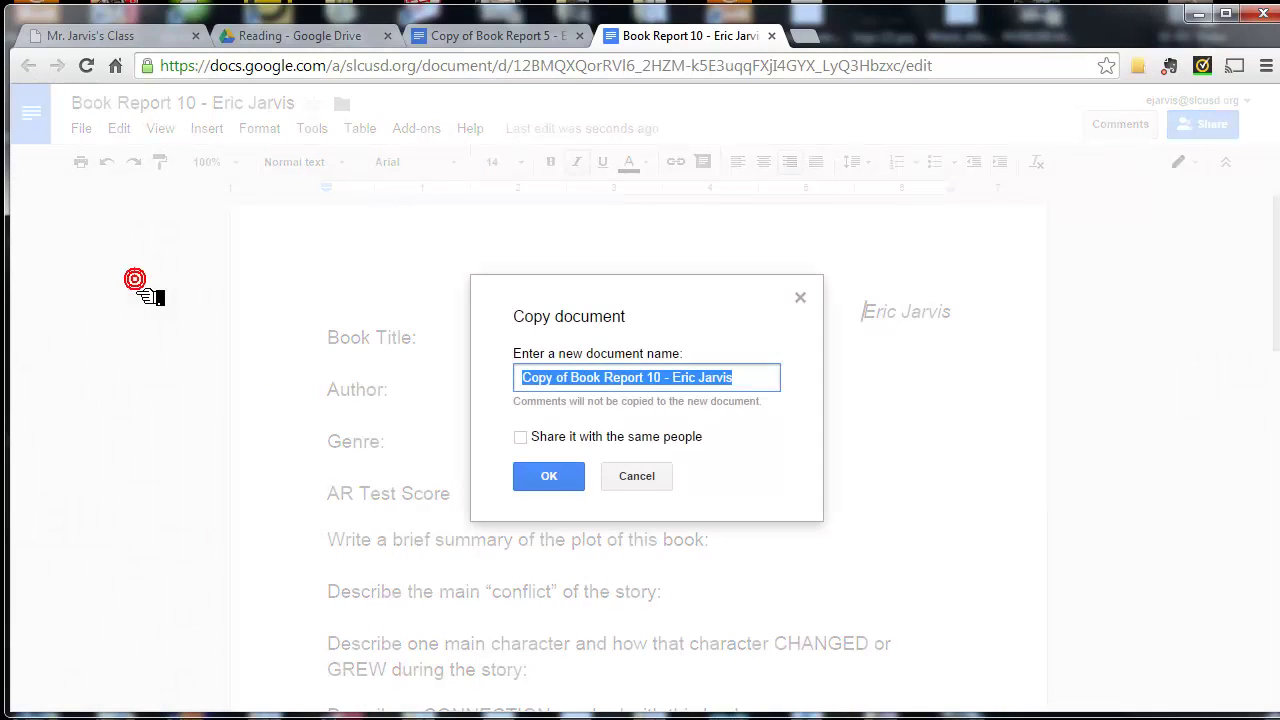
pyautogui.click(608, 389)
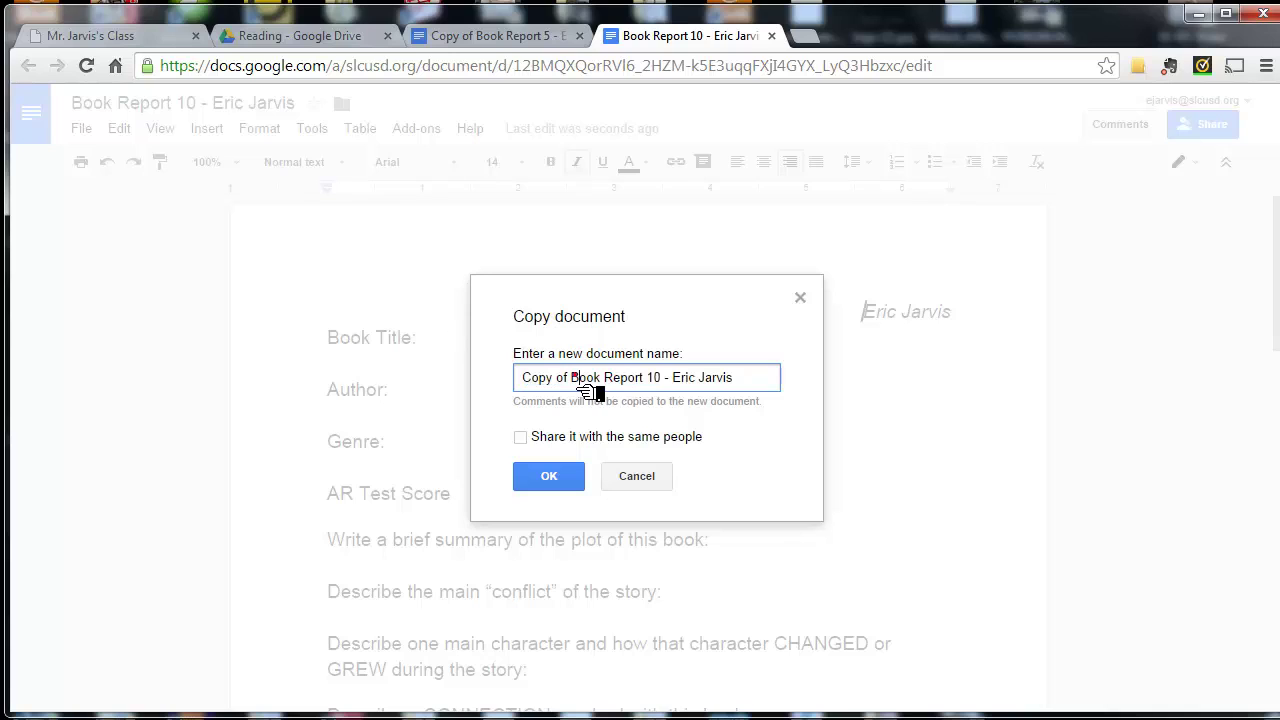
pyautogui.moveTo(572, 380); pyautogui.dragTo(518, 396)
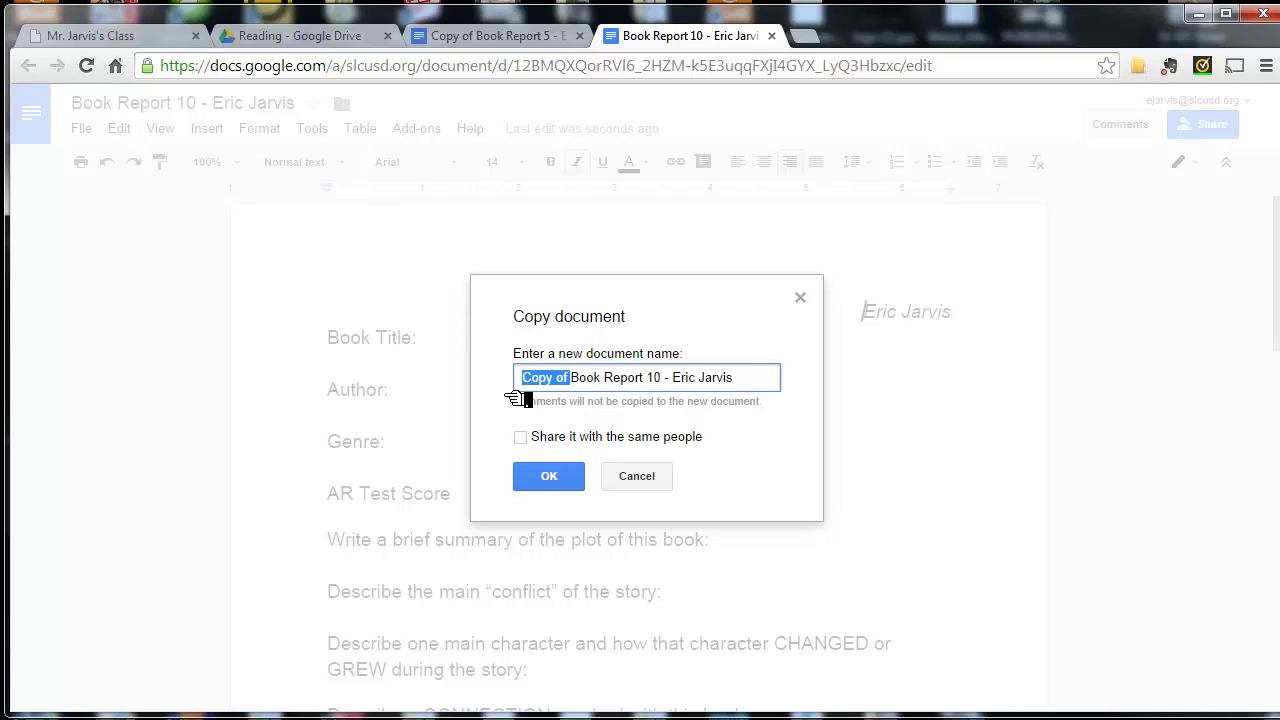
pyautogui.press('BackSpace')
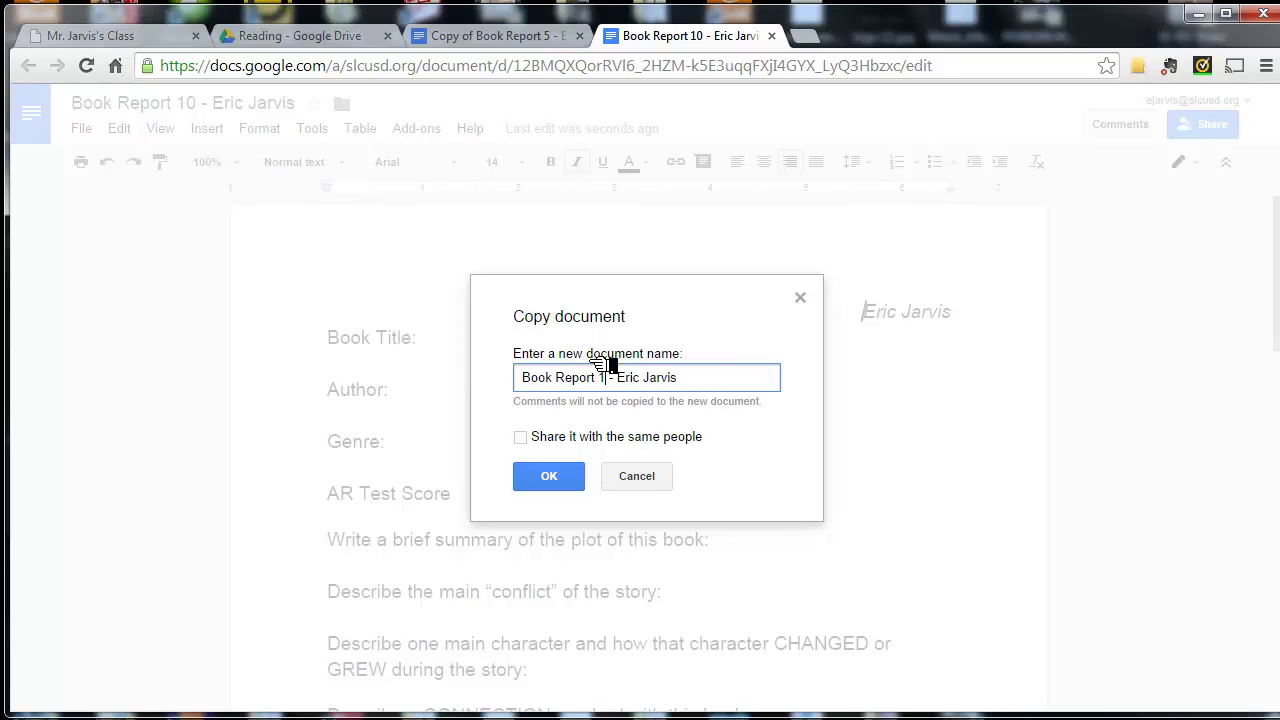
pyautogui.click(526, 437)
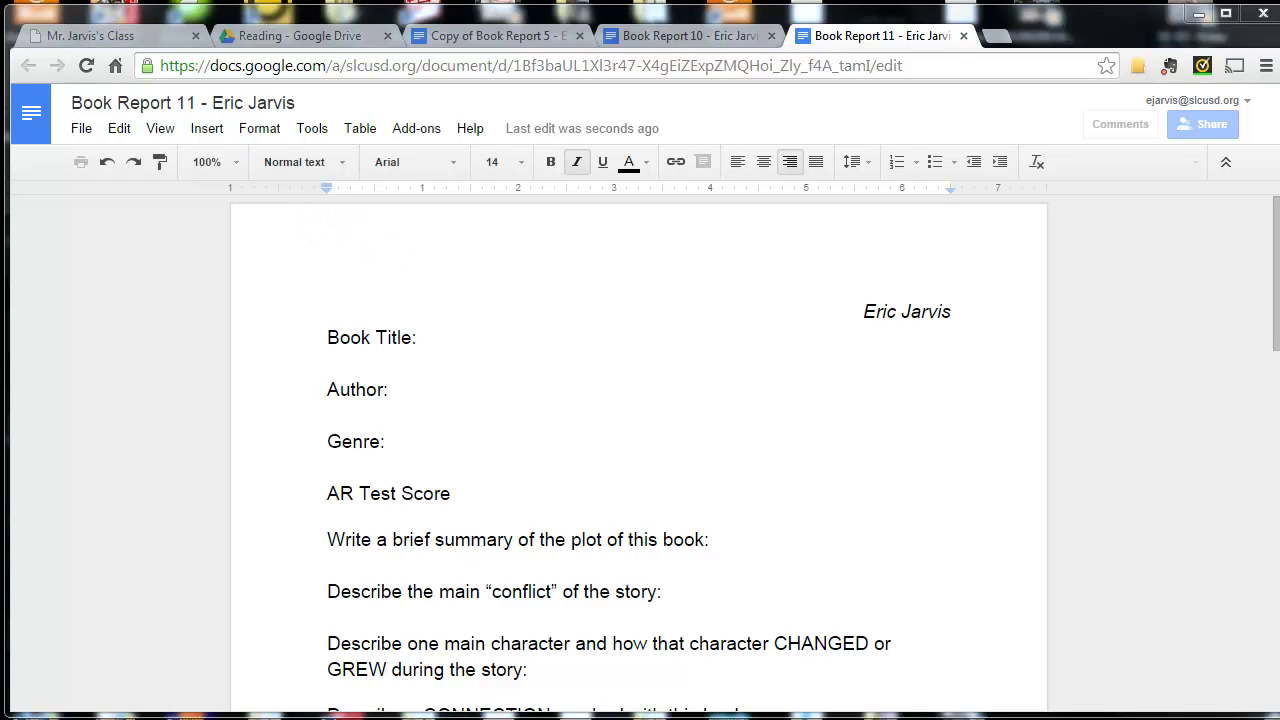
# - Rename the document from 'Book Report 11' to 'Crash' followed by the student's name
pyautogui.click(1228, 163)
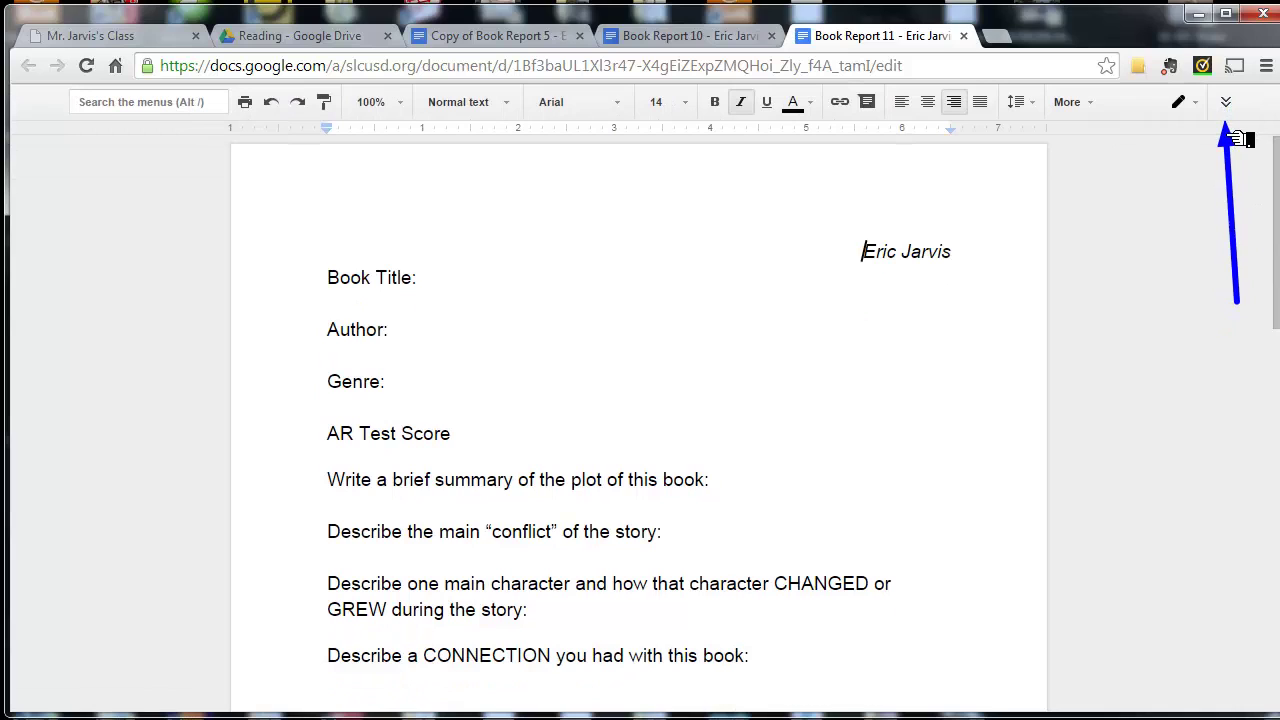
pyautogui.click(1226, 104)
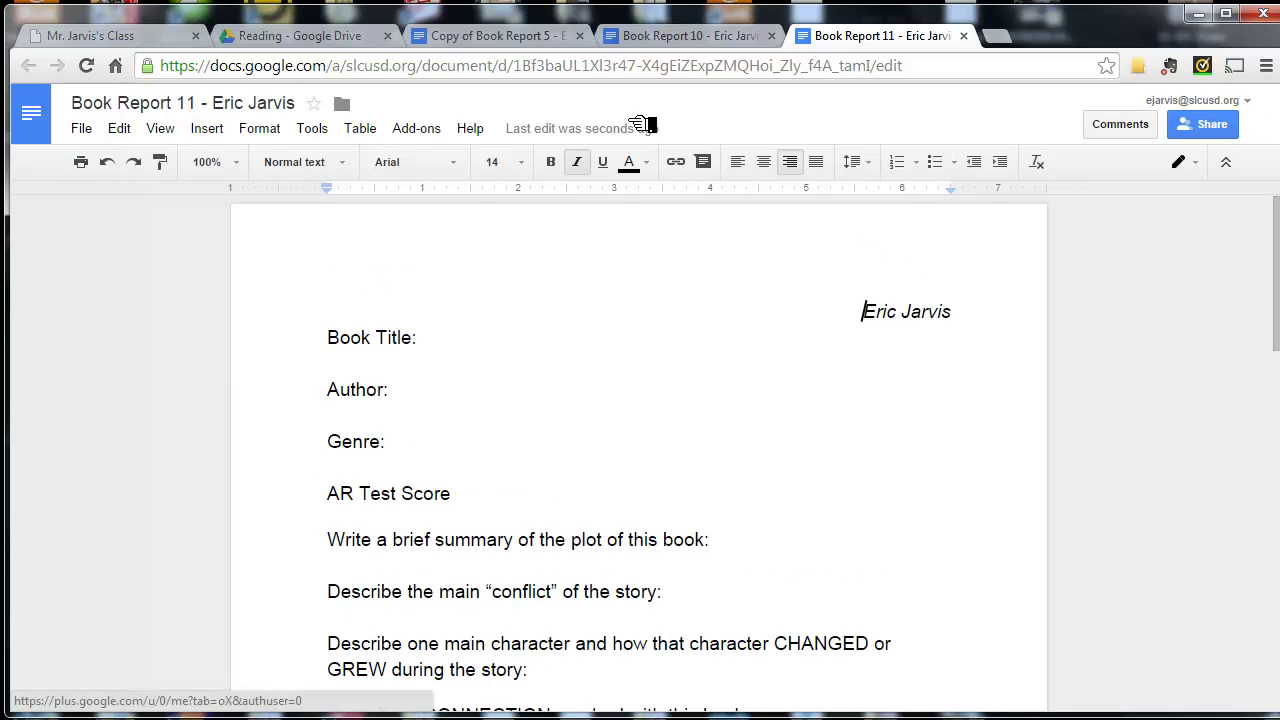
pyautogui.click(185, 104)
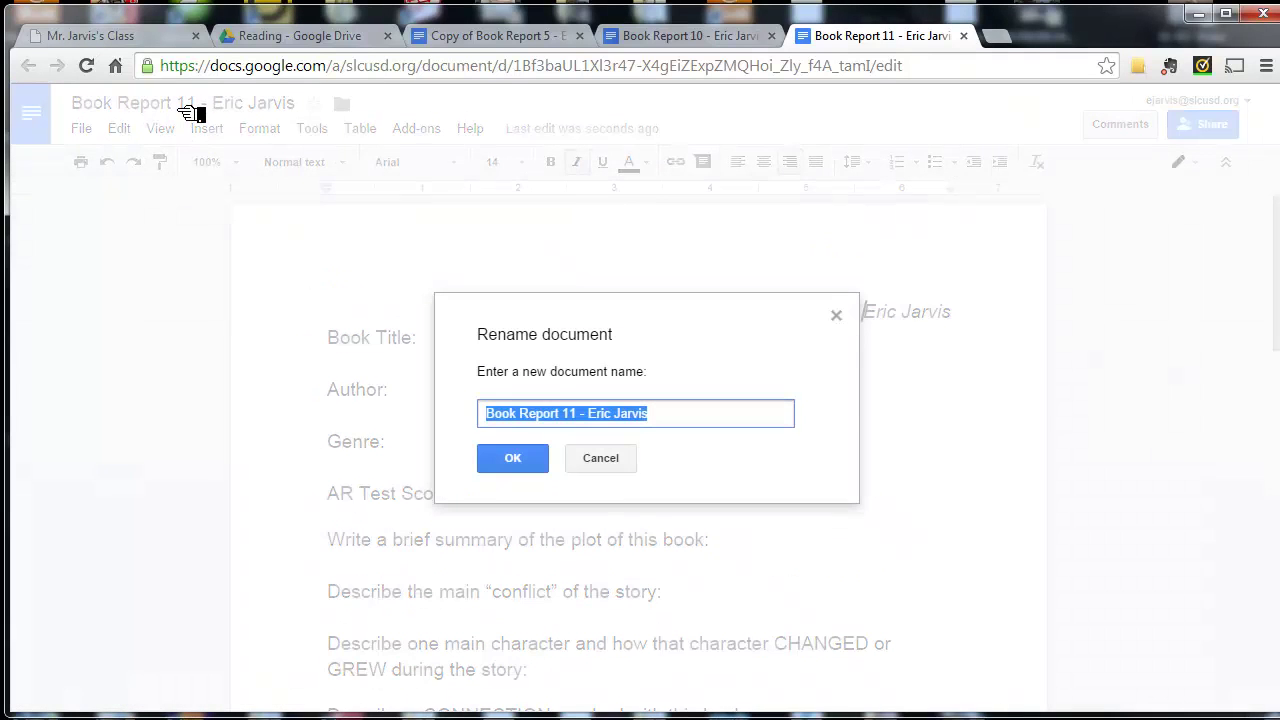
pyautogui.click(542, 417)
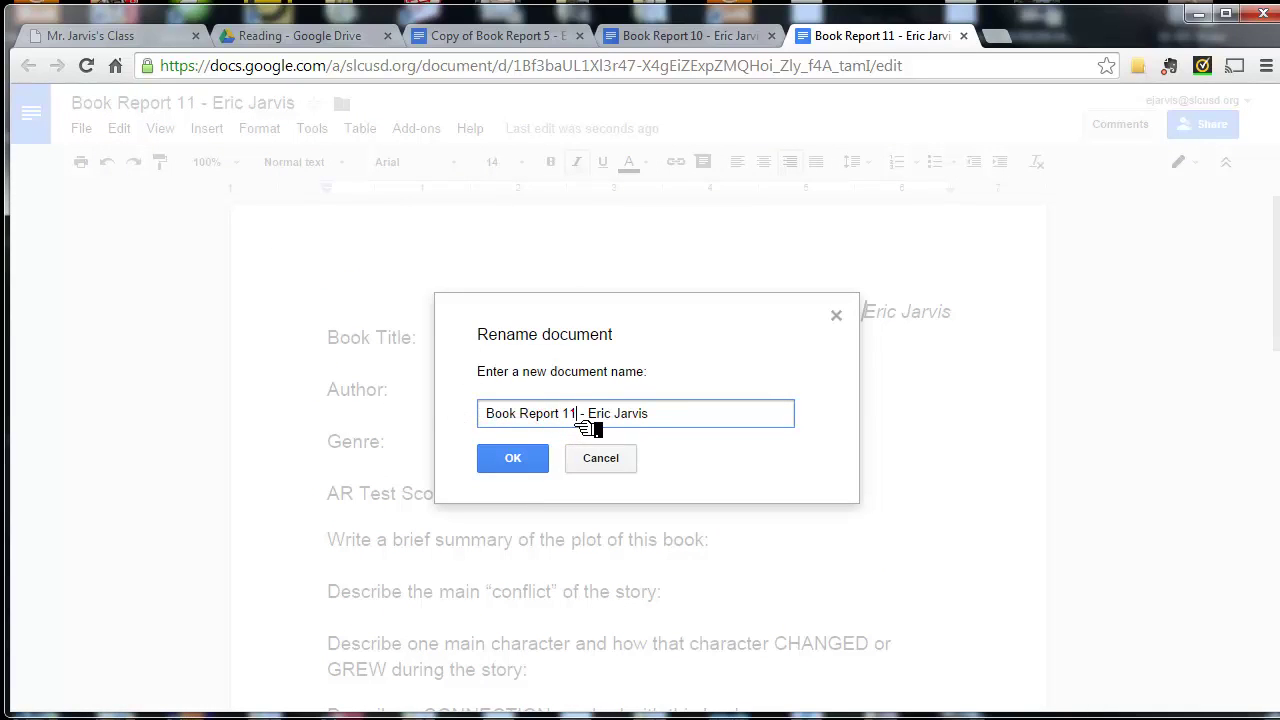
pyautogui.moveTo(578, 421); pyautogui.dragTo(450, 421)
pyautogui.write('Crash')
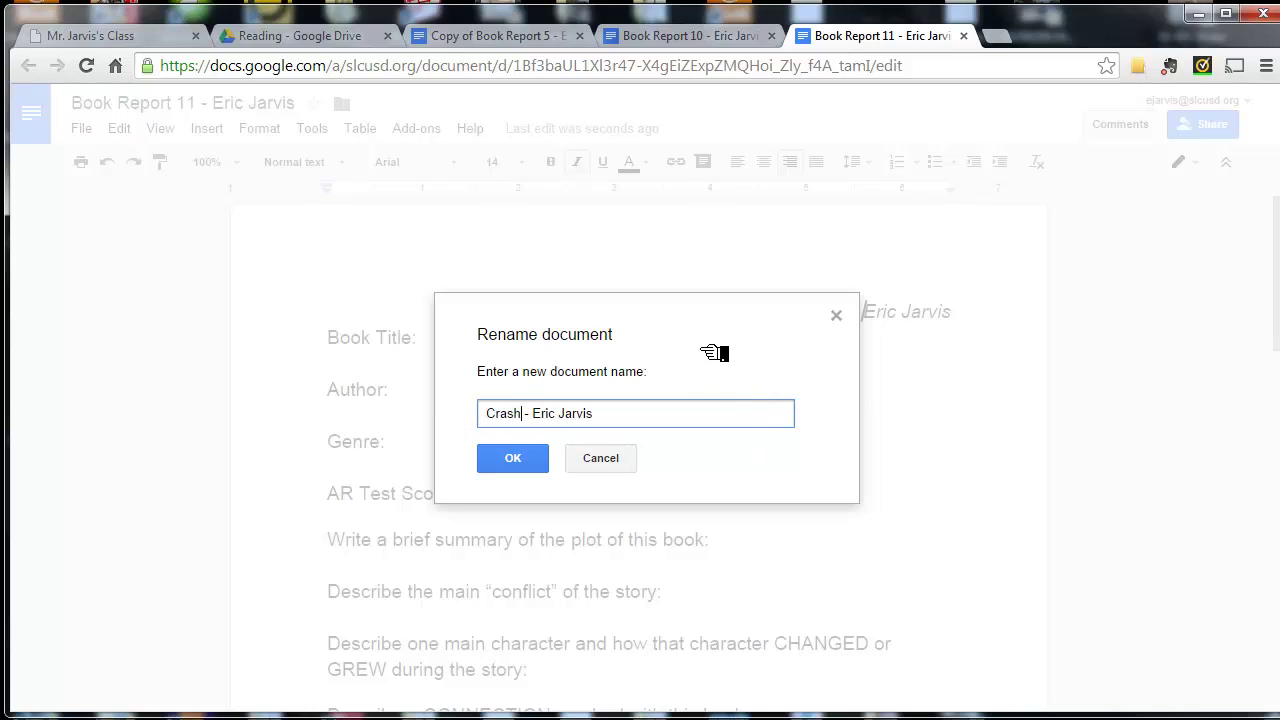
pyautogui.click(546, 505)
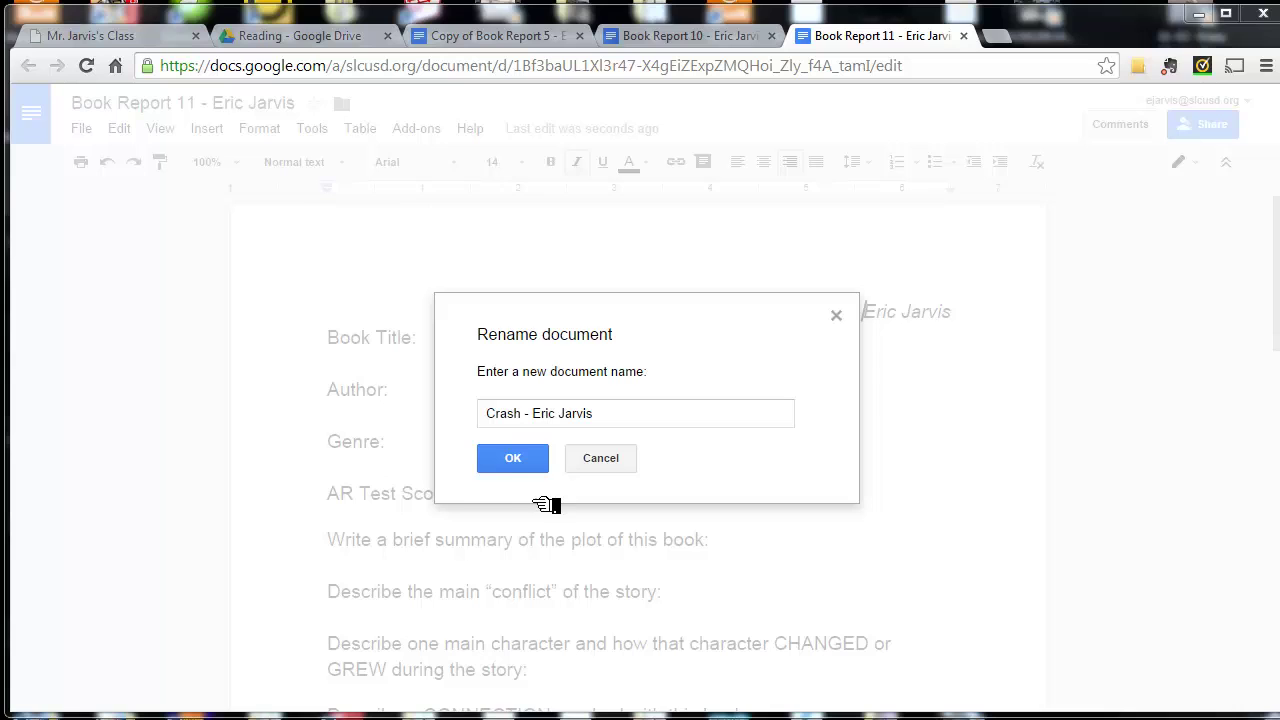
pyautogui.click(537, 457)
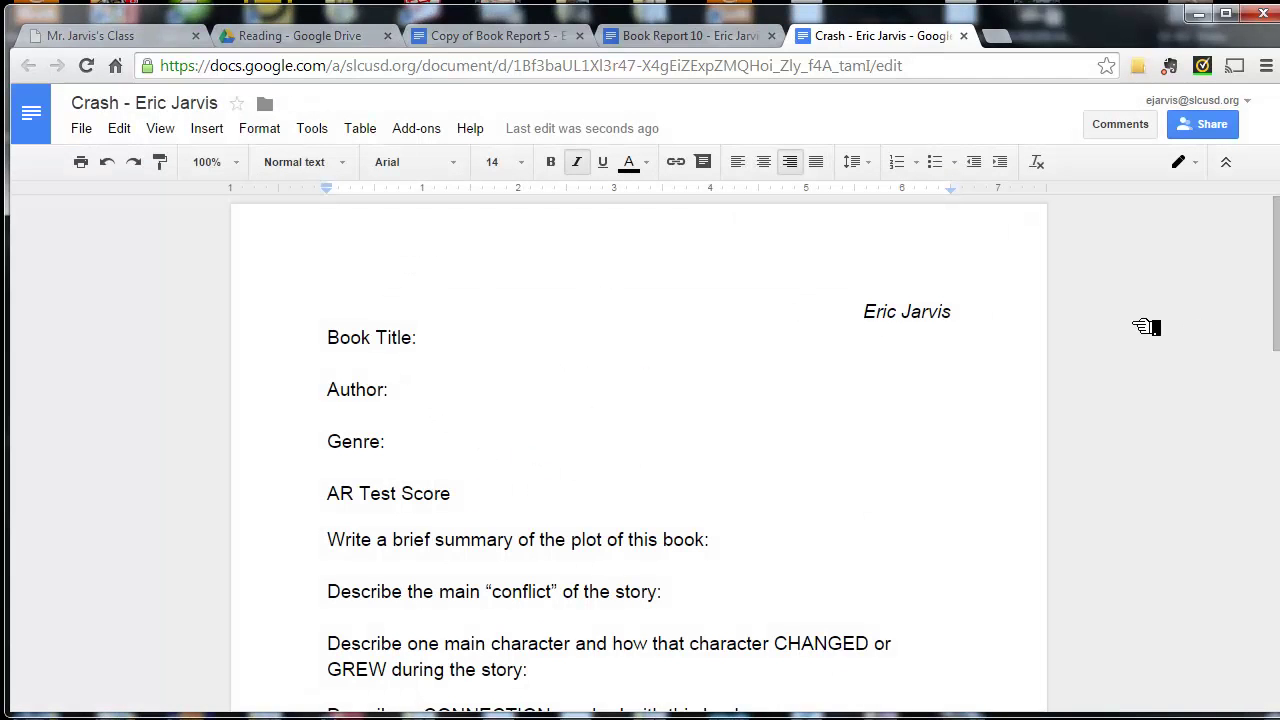
# - Close the Book Report 10 and Copy of Book Report 5 tabs
pyautogui.click(771, 37)
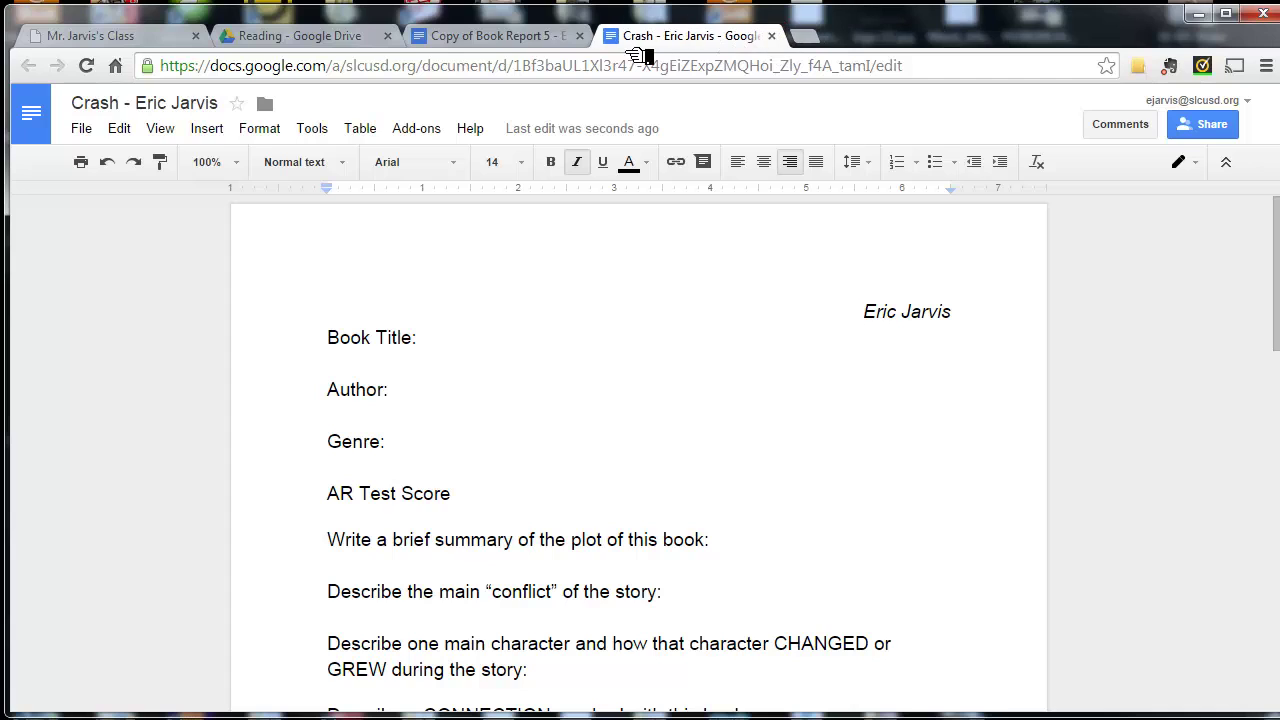
pyautogui.click(579, 36)
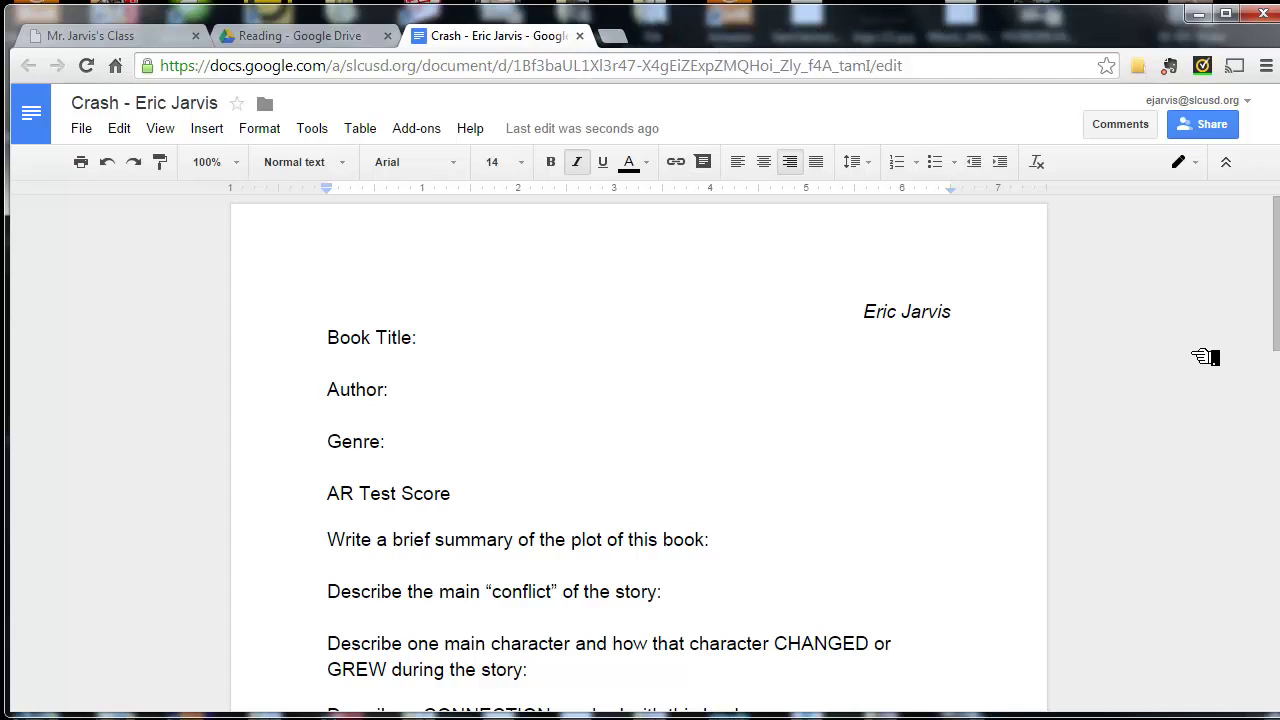
pyautogui.moveTo(1228, 470)
pyautogui.mouseDown()
pyautogui.moveTo(1203, 263)
pyautogui.moveTo(1212, 146)
pyautogui.moveTo(1220, 165)
pyautogui.mouseUp()
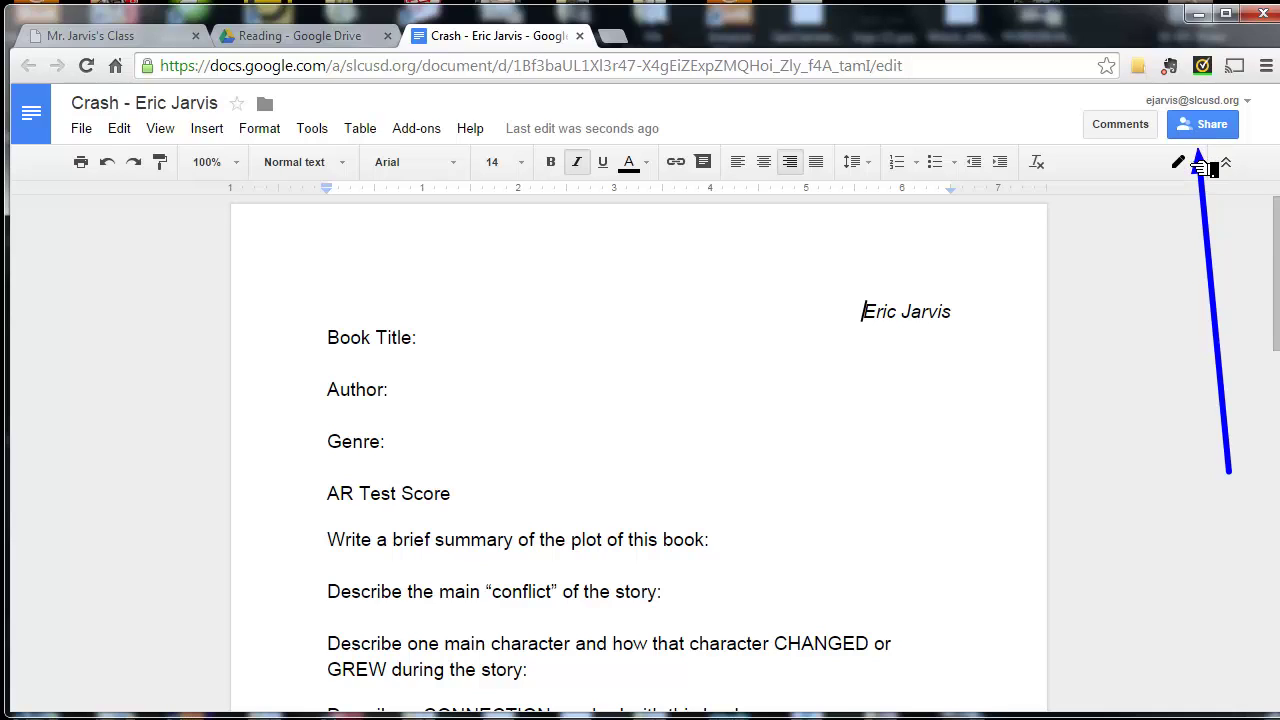
pyautogui.moveTo(1210, 168)
pyautogui.mouseDown()
pyautogui.moveTo(1196, 162)
pyautogui.moveTo(1205, 145)
pyautogui.mouseUp()
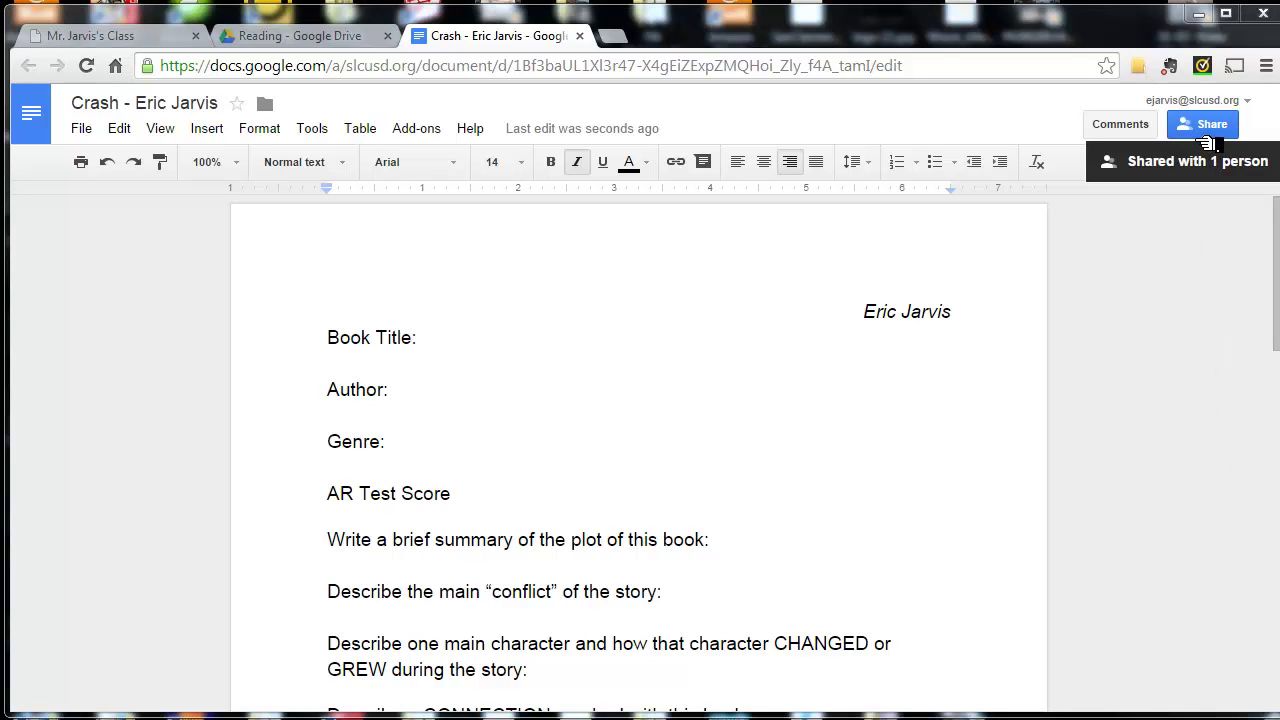
pyautogui.click(1207, 145)
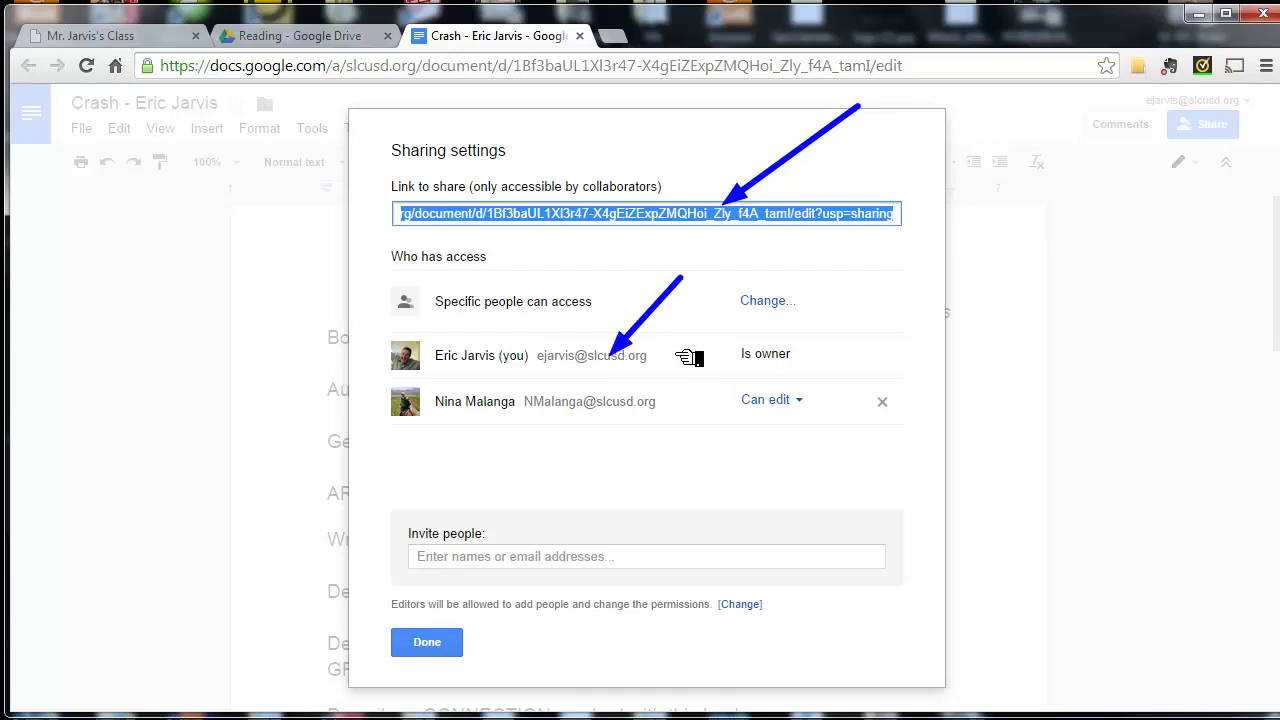
pyautogui.click(610, 226)
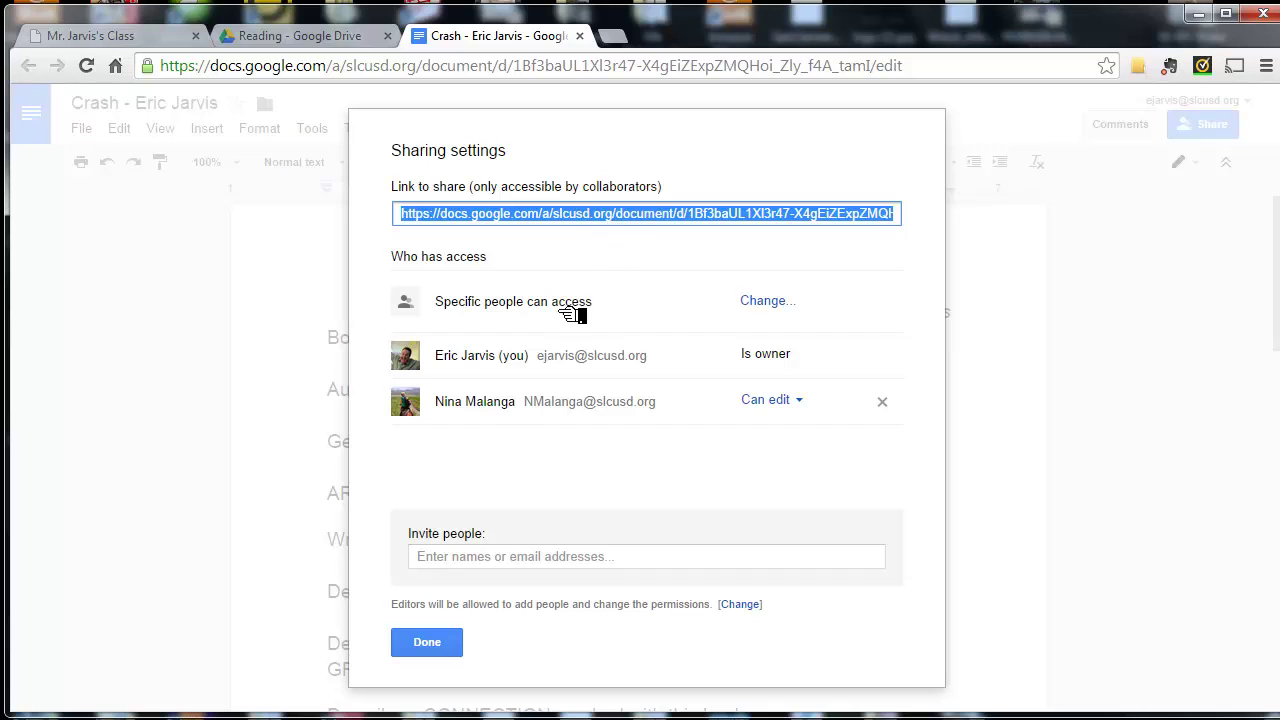
pyautogui.click(453, 648)
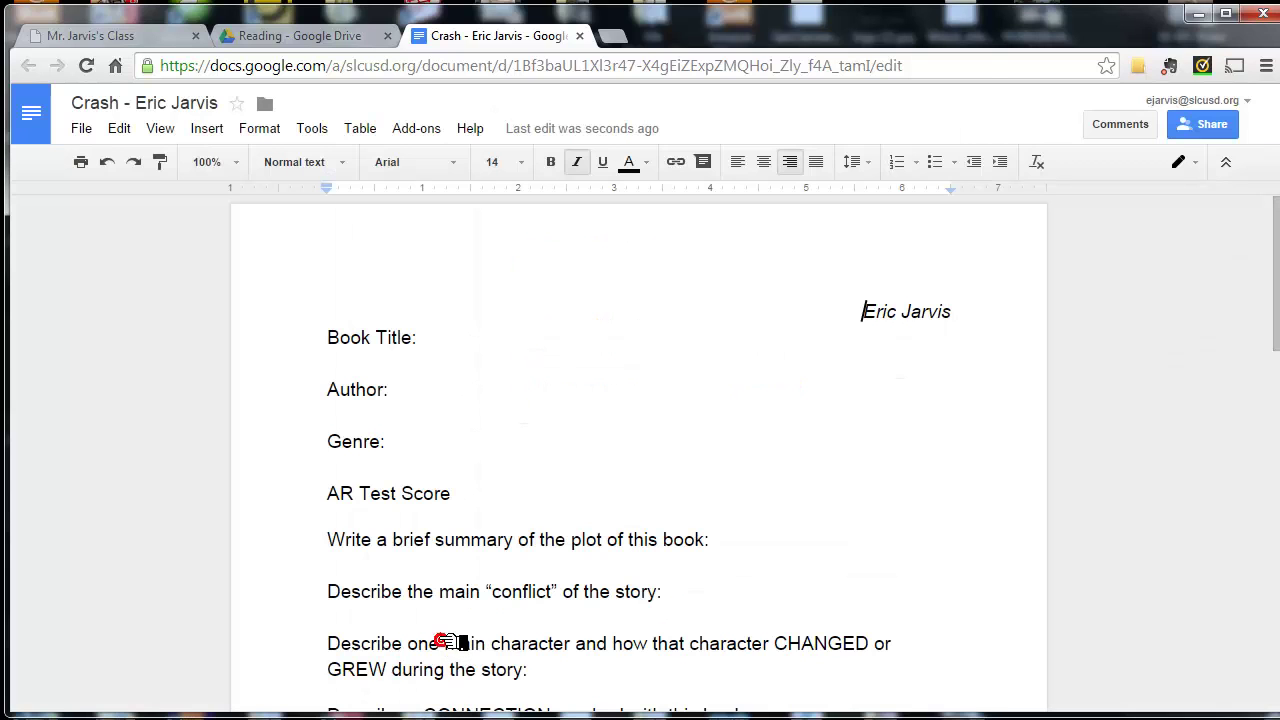
# - In the class website tab, re-enter the class blog's address after an accidental 'mar' search
pyautogui.click(250, 36)
pyautogui.click(140, 40)
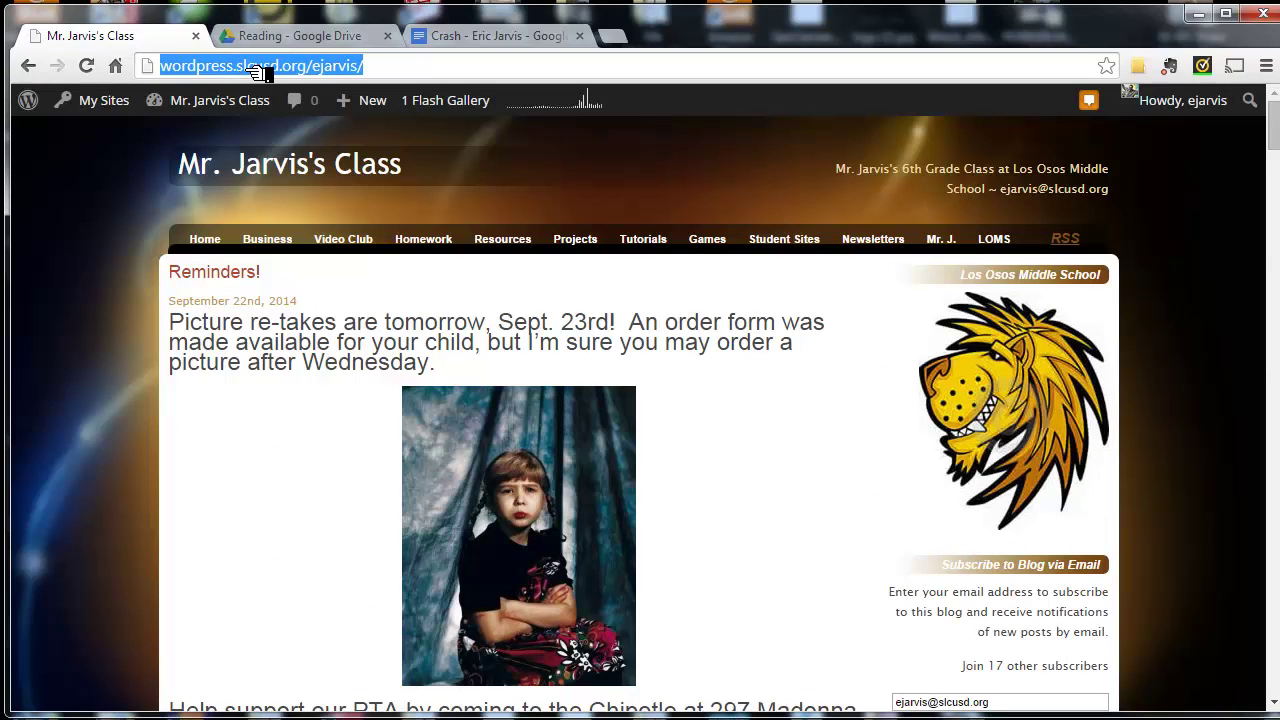
pyautogui.write('mar')
pyautogui.press('Return')
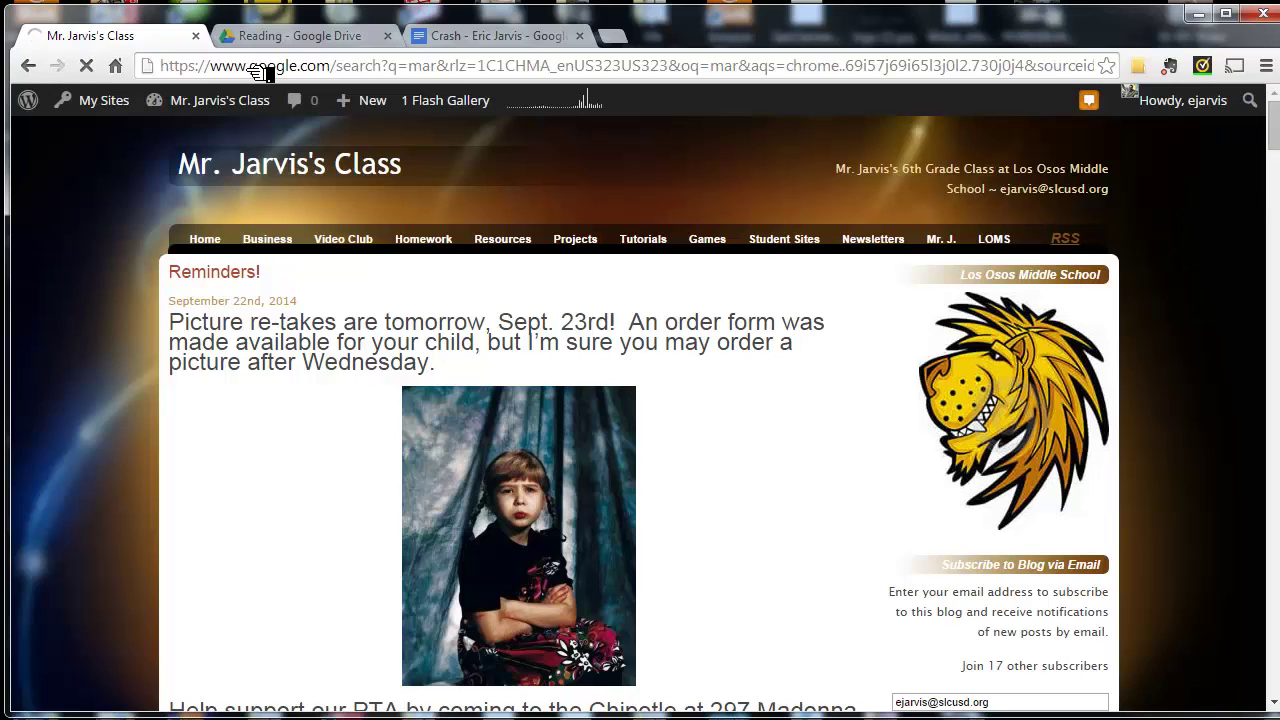
pyautogui.click(260, 72)
pyautogui.write('m')
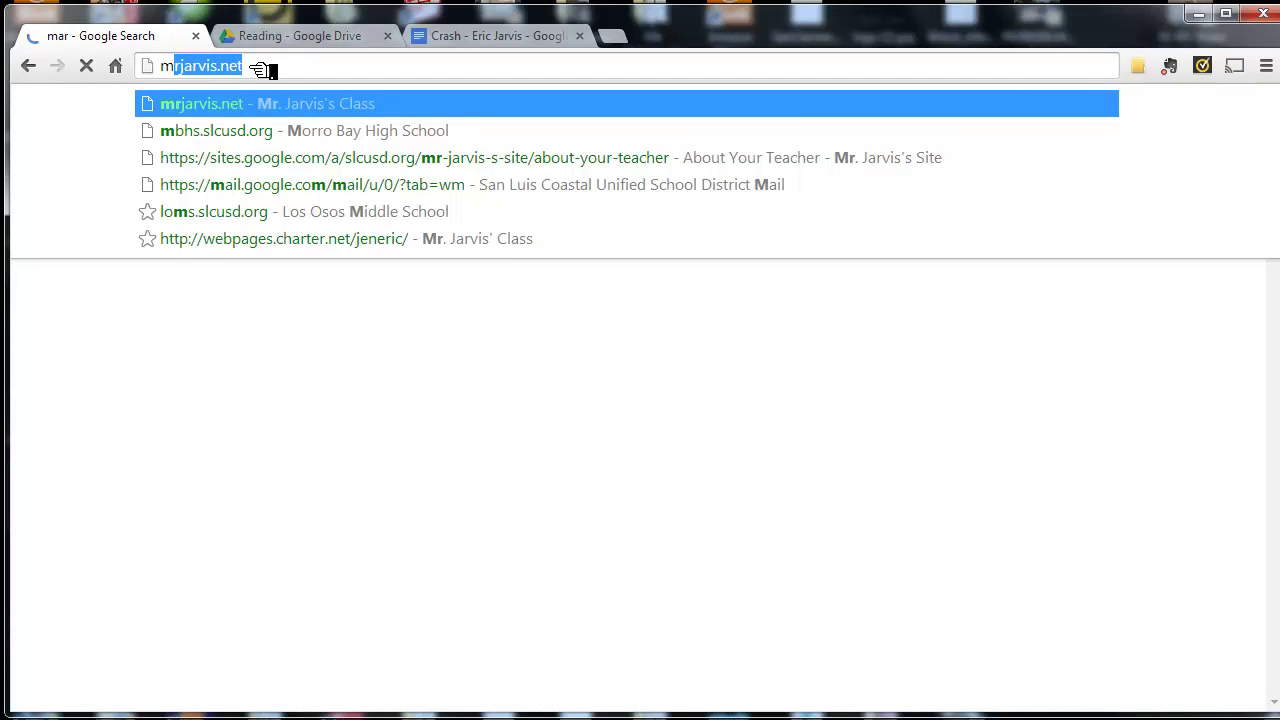
pyautogui.write('rja')
pyautogui.press('BackSpace')
pyautogui.write('j')
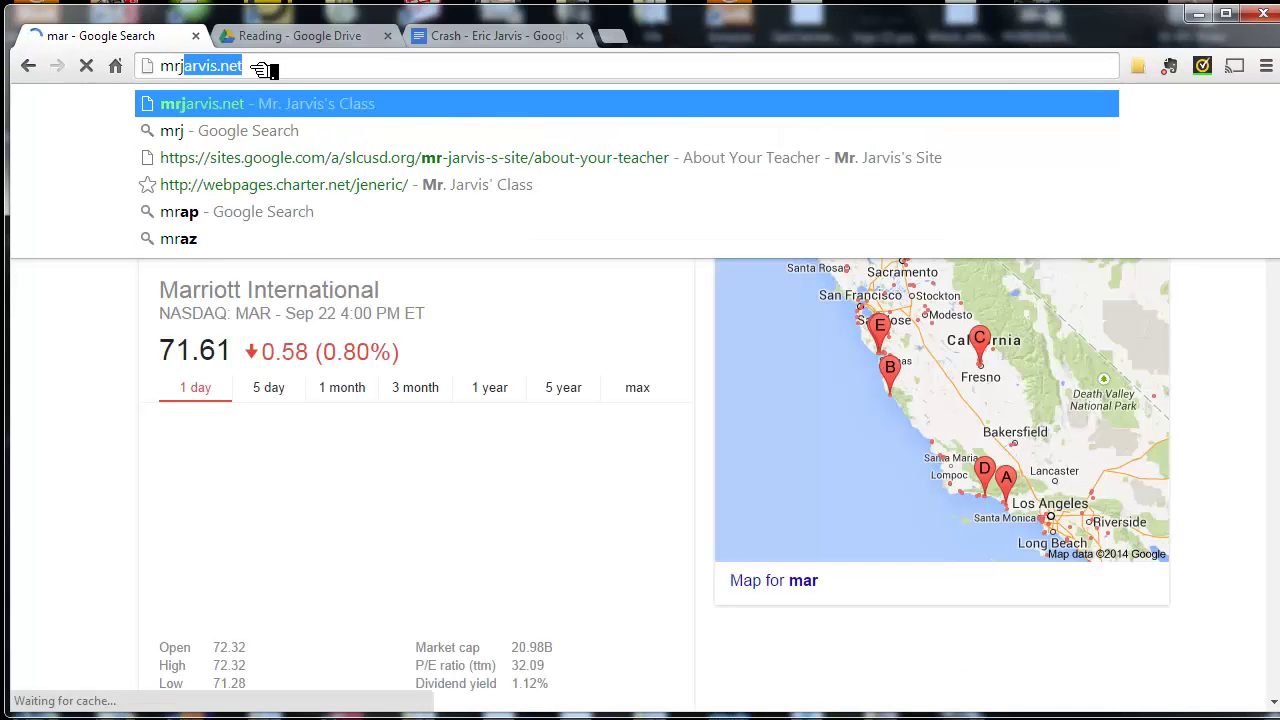
pyautogui.write('ar')
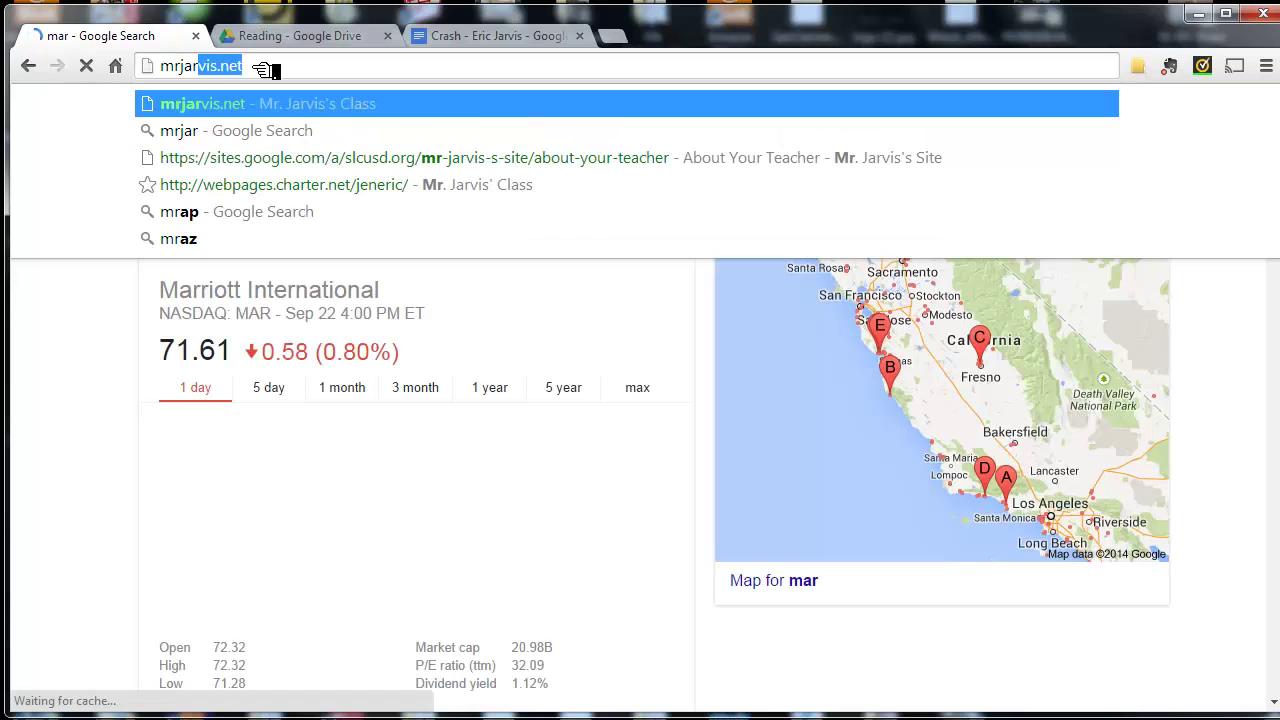
pyautogui.write('vis.')
pyautogui.press('BackSpace')
pyautogui.press('BackSpace')
pyautogui.write('f')
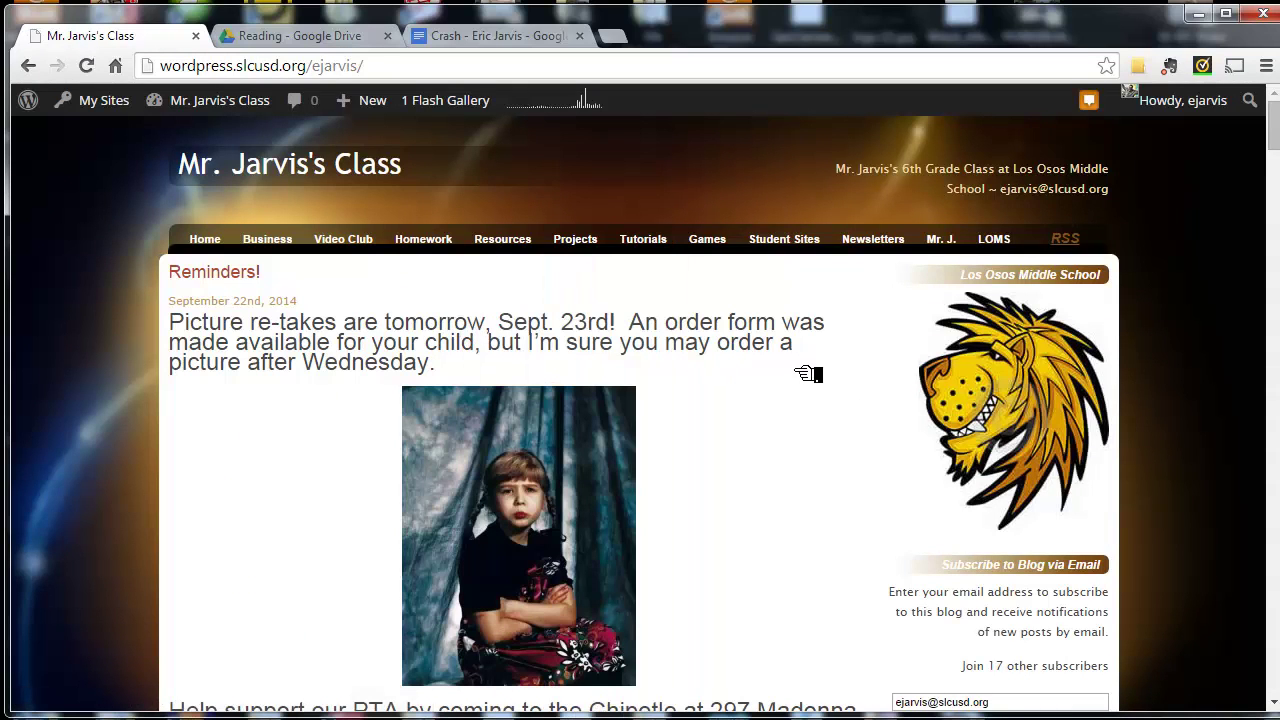
# - Go to the Turn In Book Report page from the class blog's Resources menu
pyautogui.scroll(-4, 808, 373)
pyautogui.scroll(3, 805, 370)
pyautogui.scroll(1, 801, 366)
pyautogui.moveTo(628, 325)
pyautogui.mouseDown()
pyautogui.moveTo(531, 291)
pyautogui.moveTo(520, 271)
pyautogui.moveTo(531, 258)
pyautogui.mouseUp()
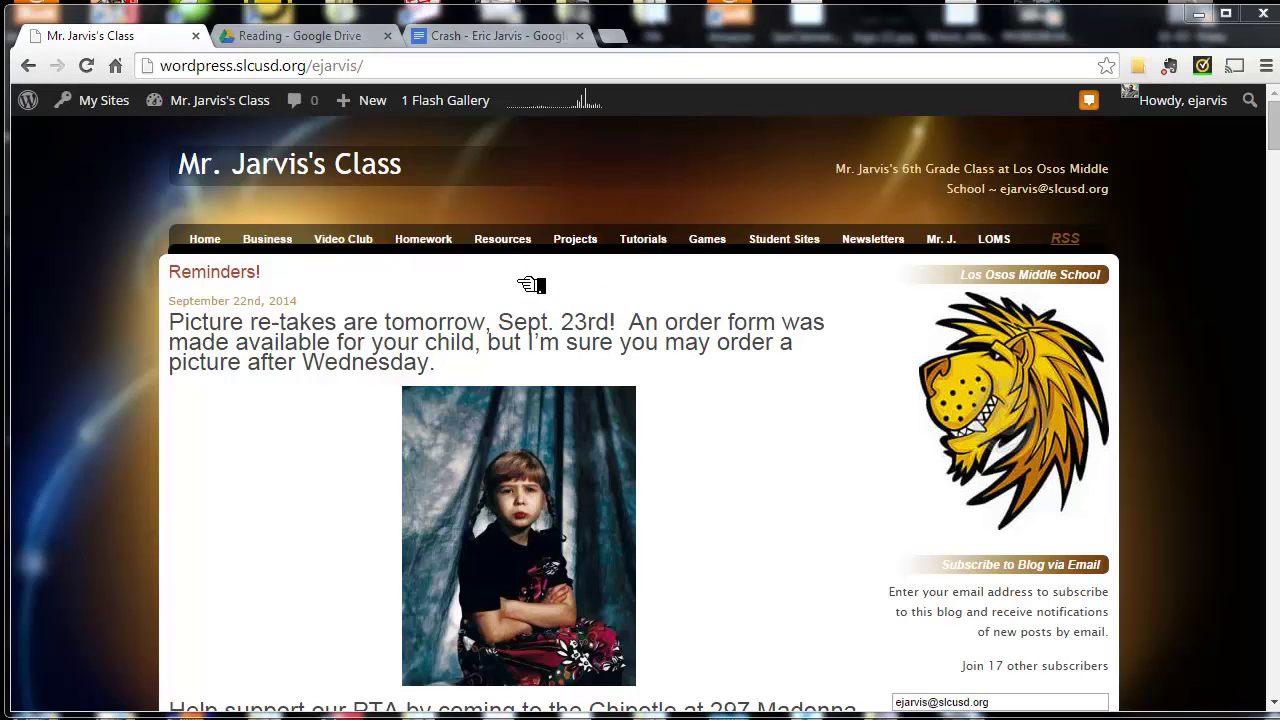
pyautogui.moveTo(515, 245)
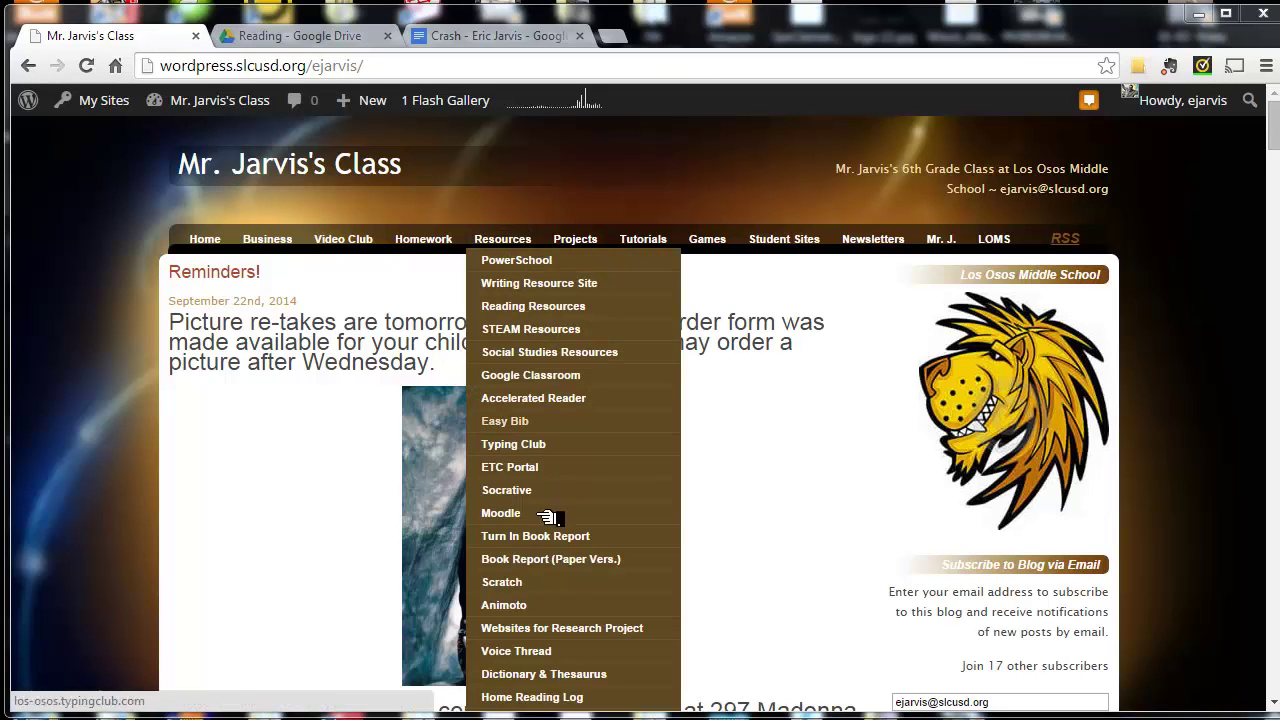
pyautogui.click(541, 546)
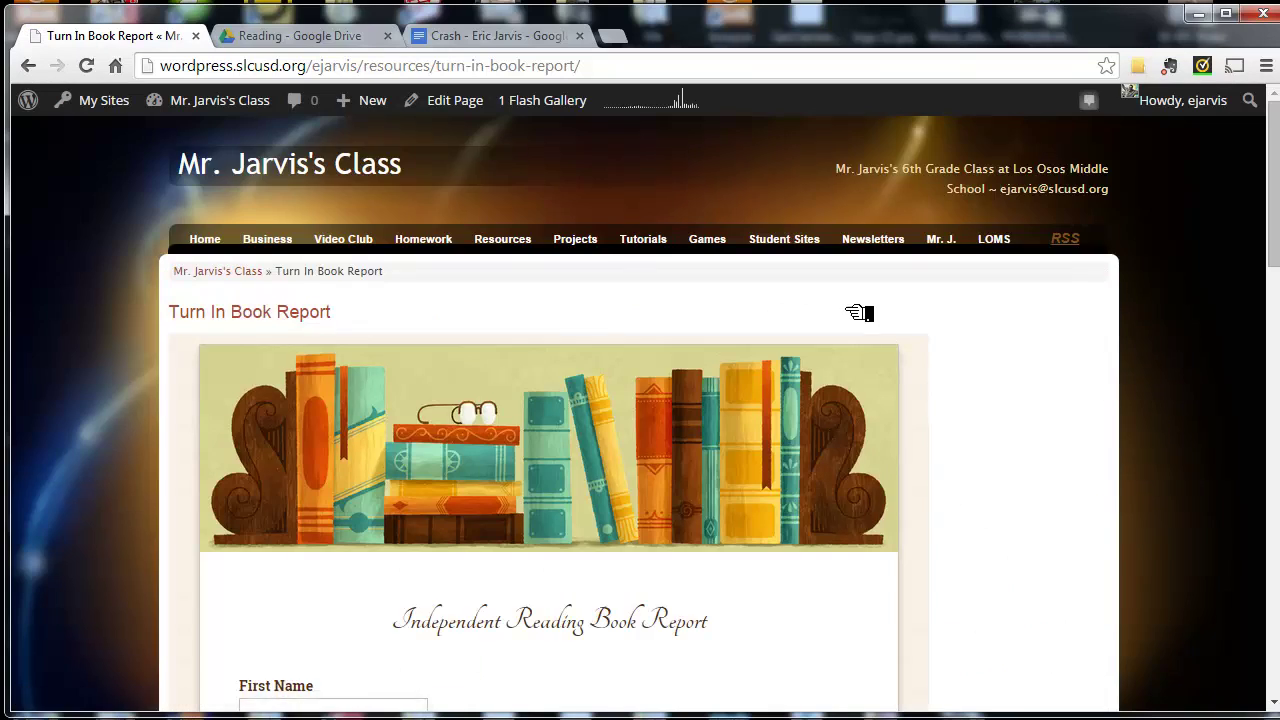
pyautogui.scroll(-4, 858, 322)
pyautogui.scroll(-2, 858, 322)
pyautogui.scroll(6, 858, 322)
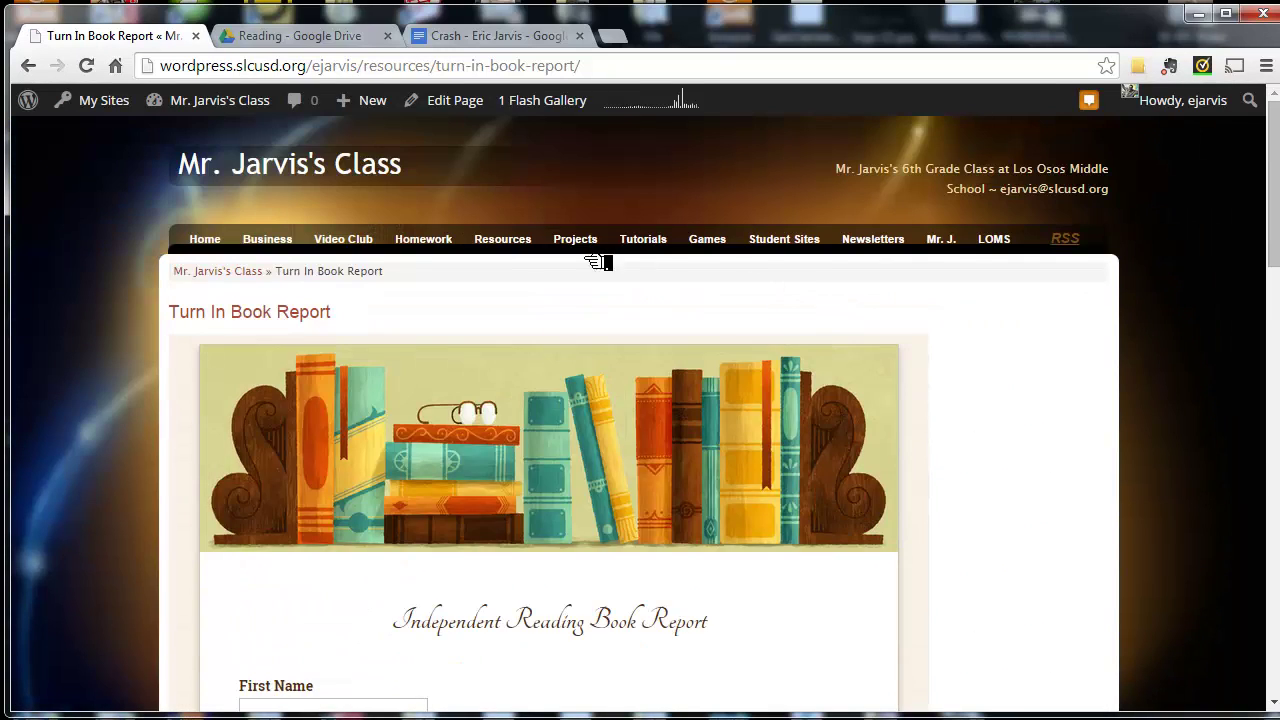
pyautogui.moveTo(497, 252)
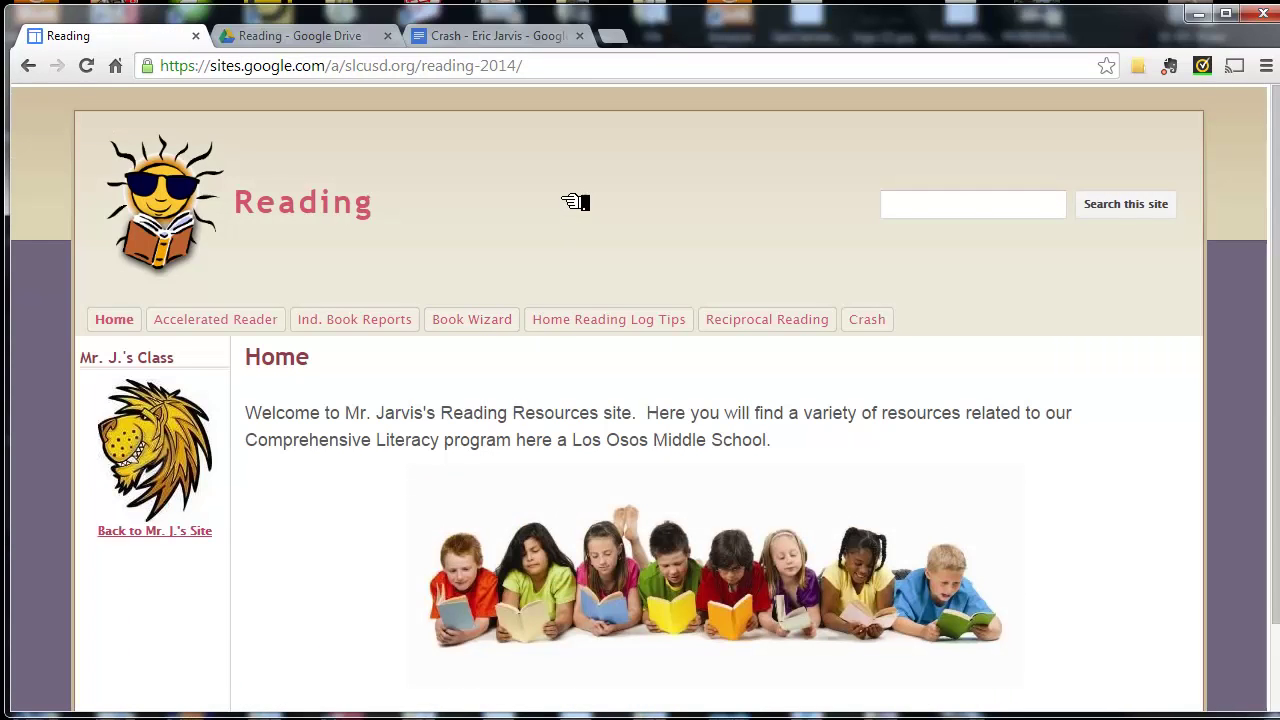
# - Open the Ind. Book Report Turn-In Form page from the Ind. Book Reports menu
pyautogui.moveTo(560, 190)
pyautogui.mouseDown()
pyautogui.moveTo(418, 305)
pyautogui.moveTo(480, 323)
pyautogui.moveTo(396, 317)
pyautogui.moveTo(390, 330)
pyautogui.mouseUp()
pyautogui.press('Escape')
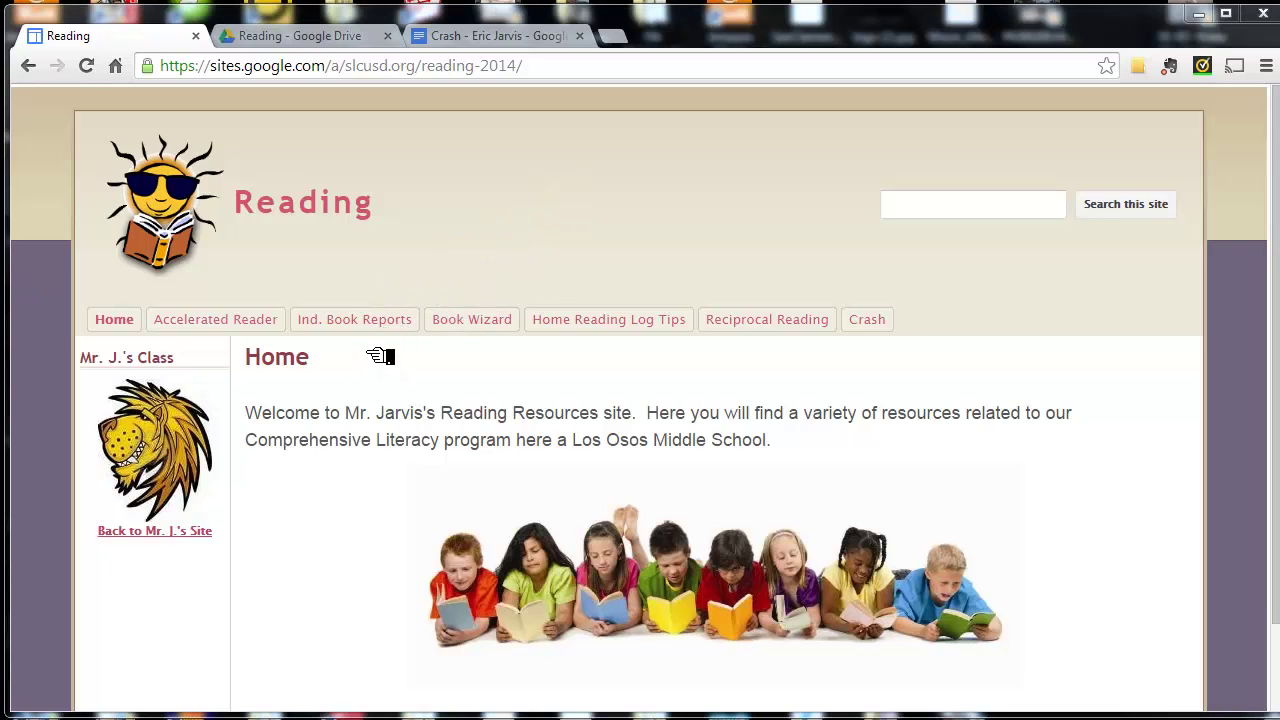
pyautogui.moveTo(382, 337)
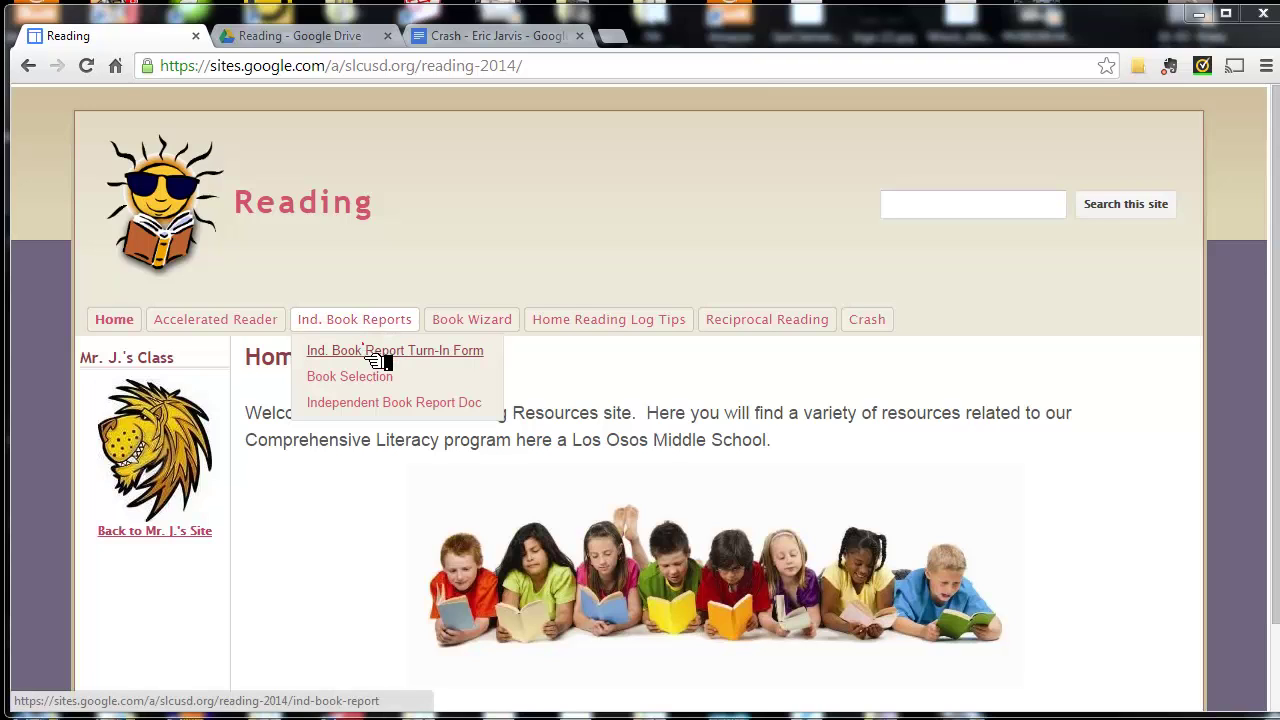
pyautogui.click(378, 356)
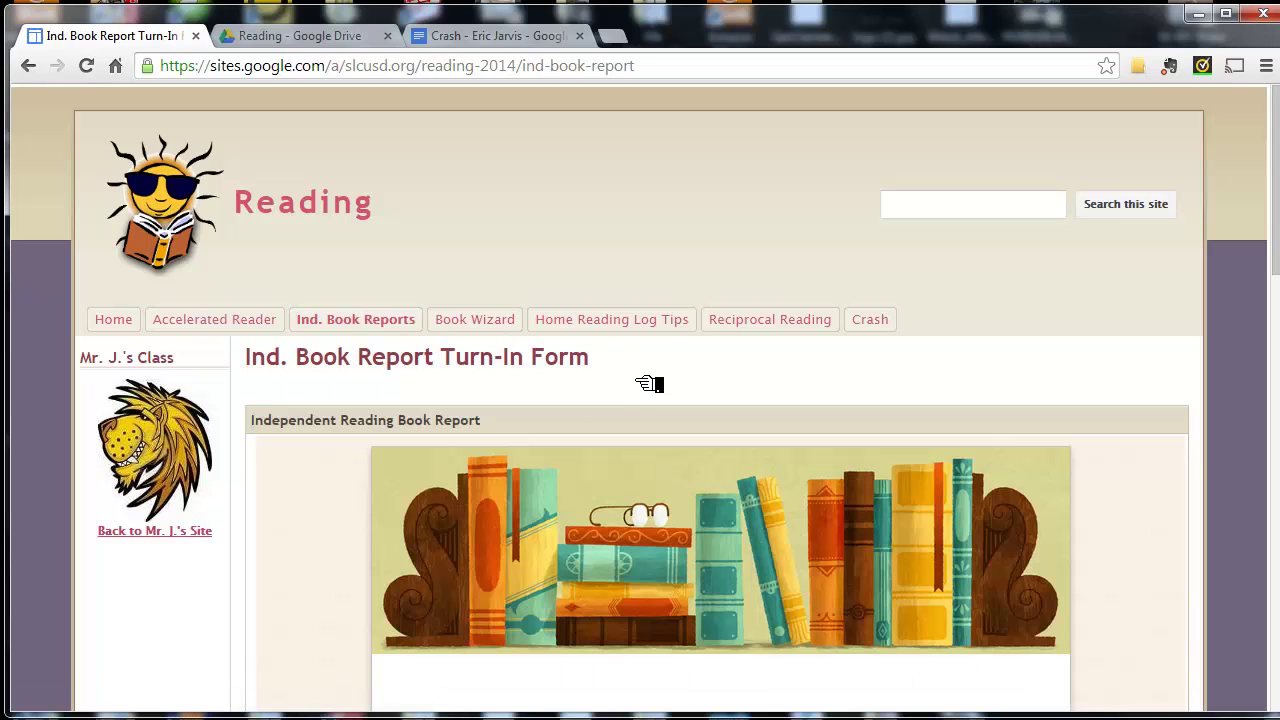
# - Fill in the student's first and last name, book title Crash, and genre Realistic Fiction
pyautogui.scroll(-4, 625, 384)
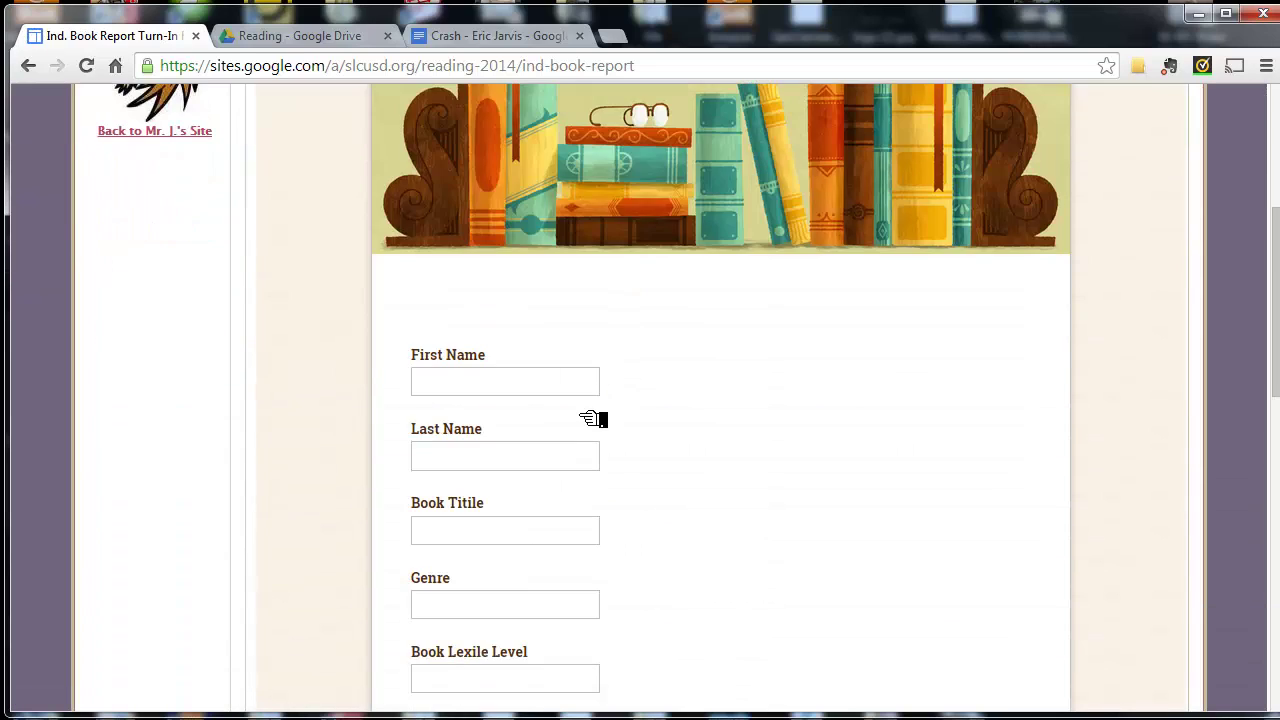
pyautogui.click(580, 383)
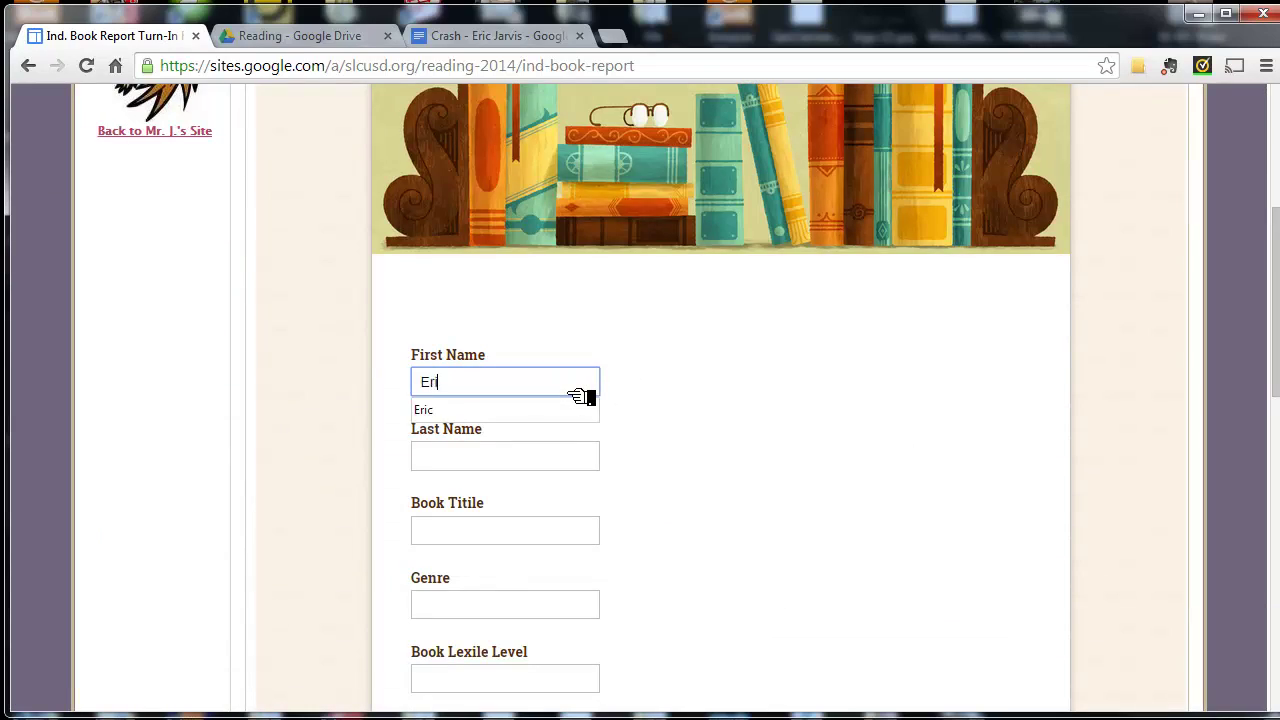
pyautogui.press('Tab')
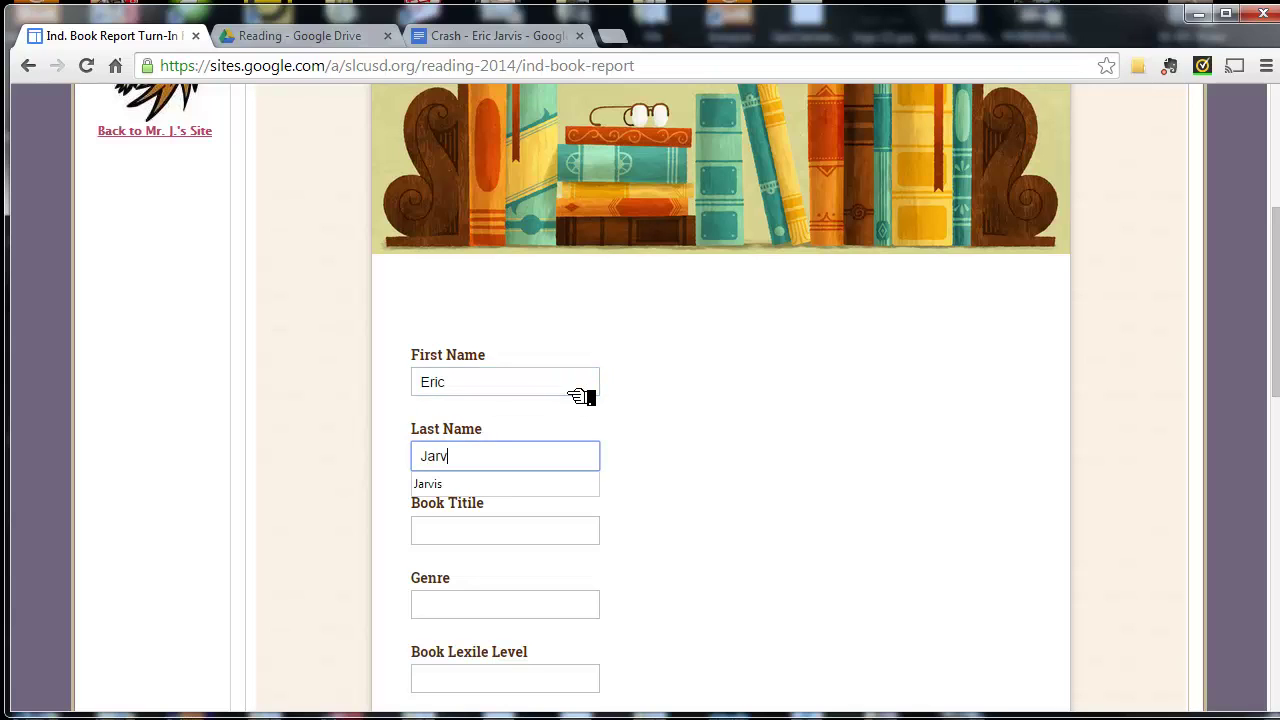
pyautogui.press('Tab')
pyautogui.write('Crash')
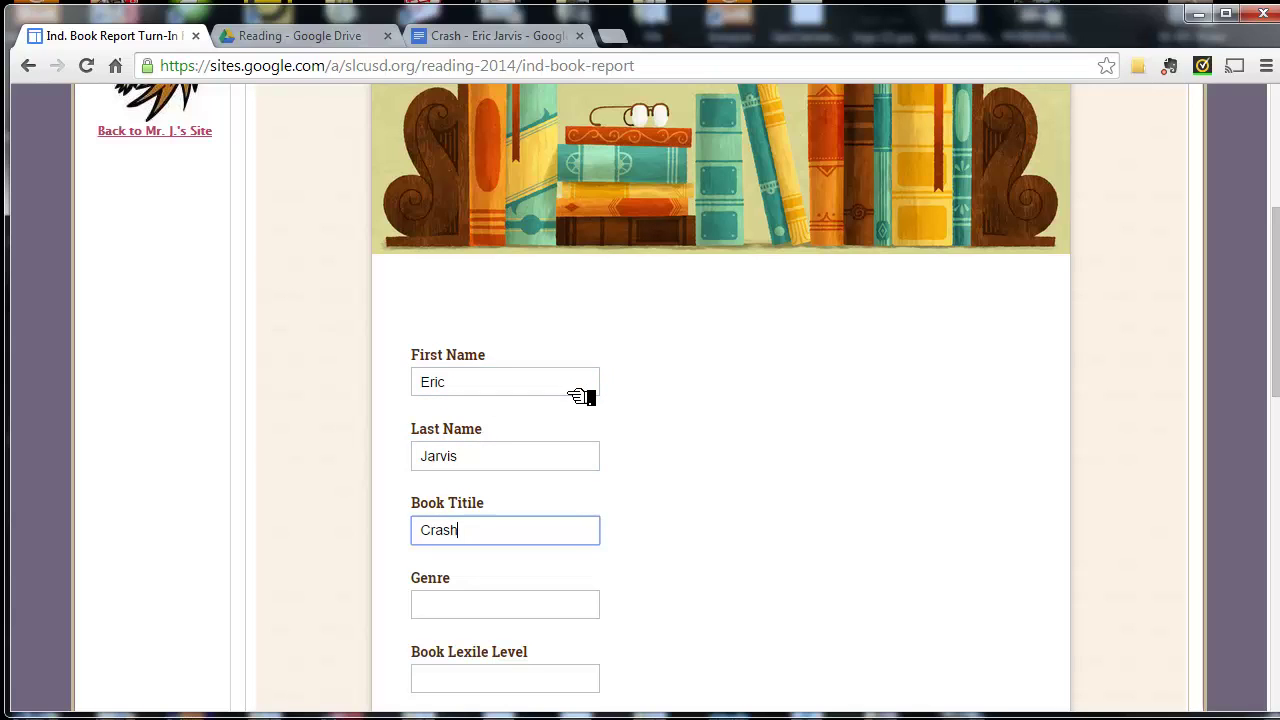
pyautogui.press('Tab')
pyautogui.write('Rea')
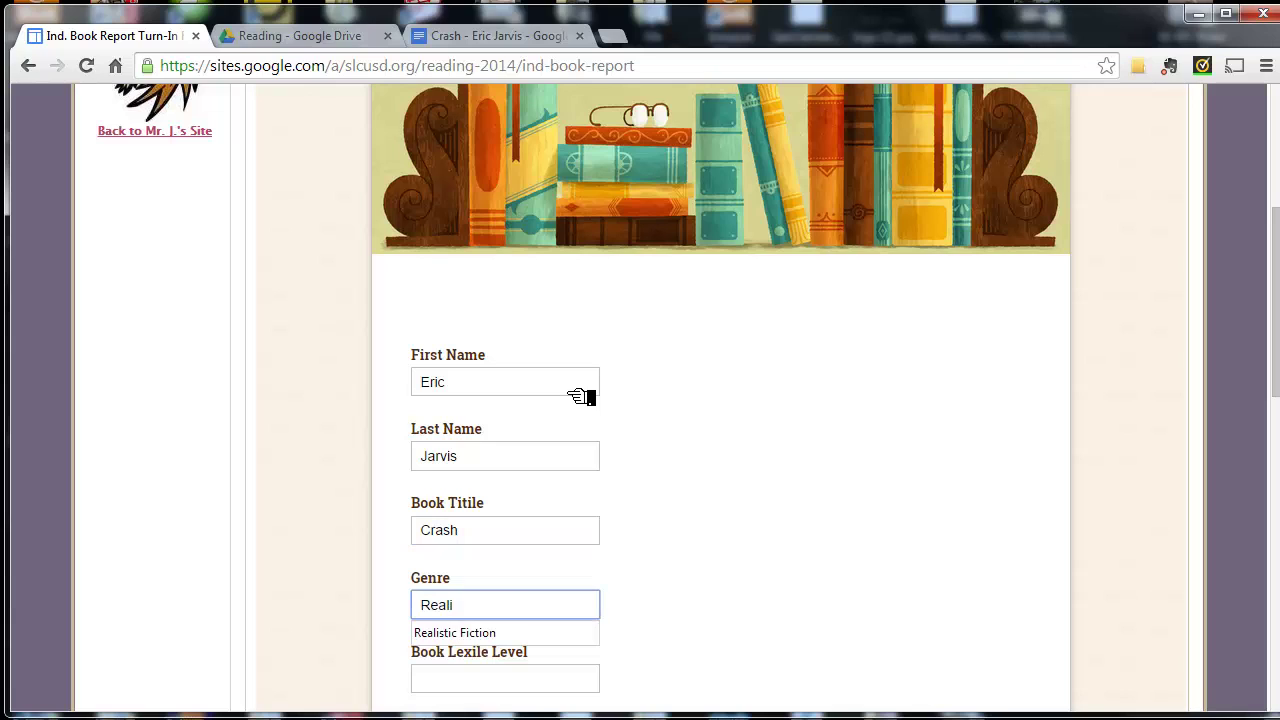
pyautogui.press('Down')
pyautogui.press('Tab')
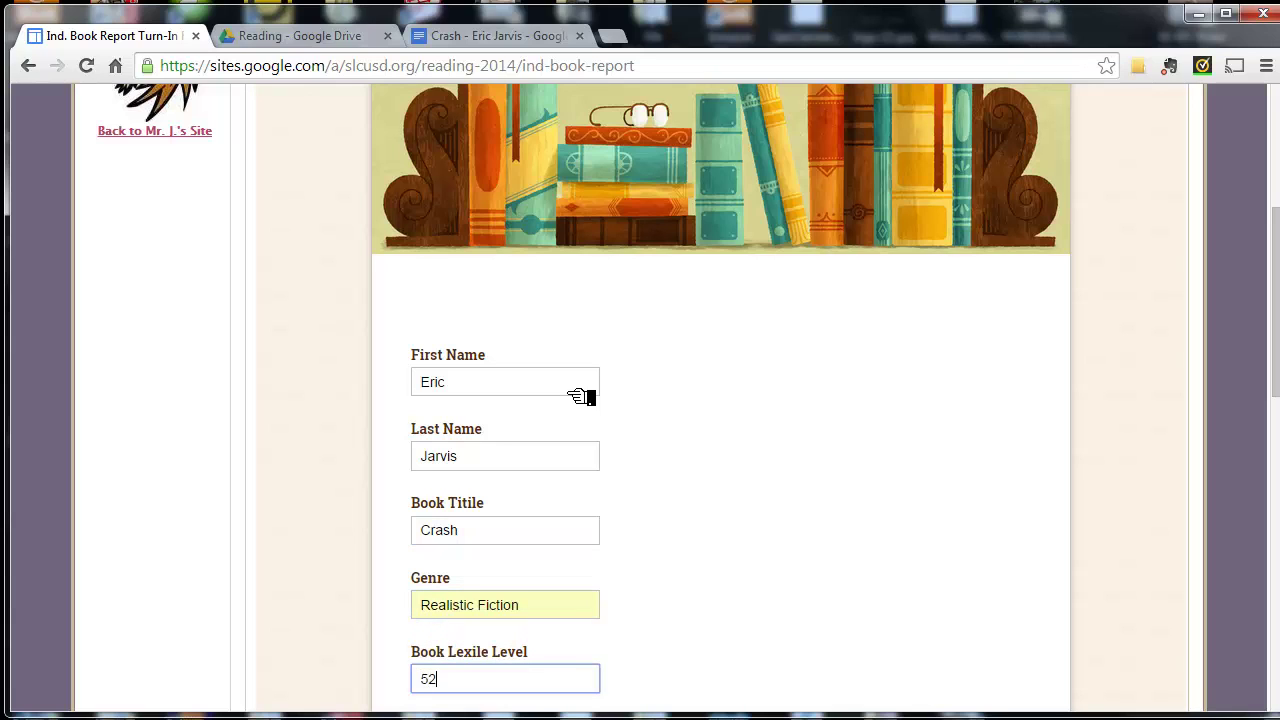
# - Choose the class teacher and rate the book's difficulty as Too Easy
pyautogui.scroll(-3, 597, 403)
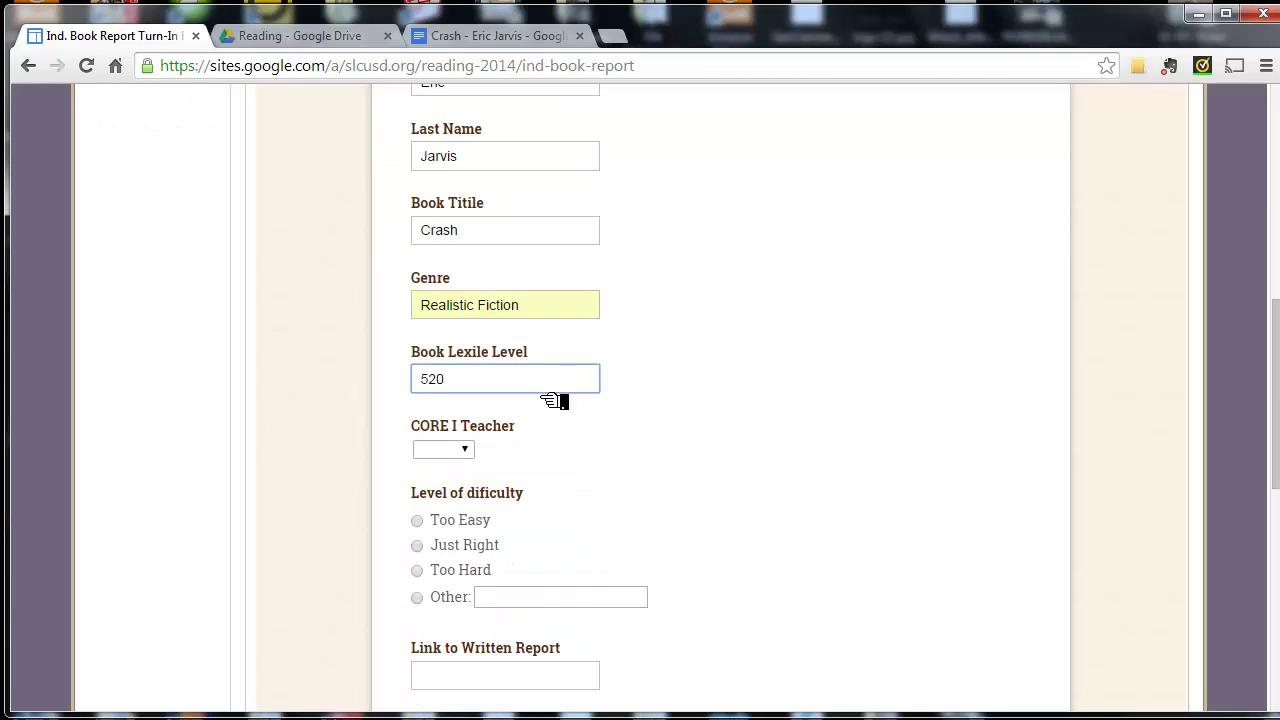
pyautogui.click(458, 451)
pyautogui.click(450, 486)
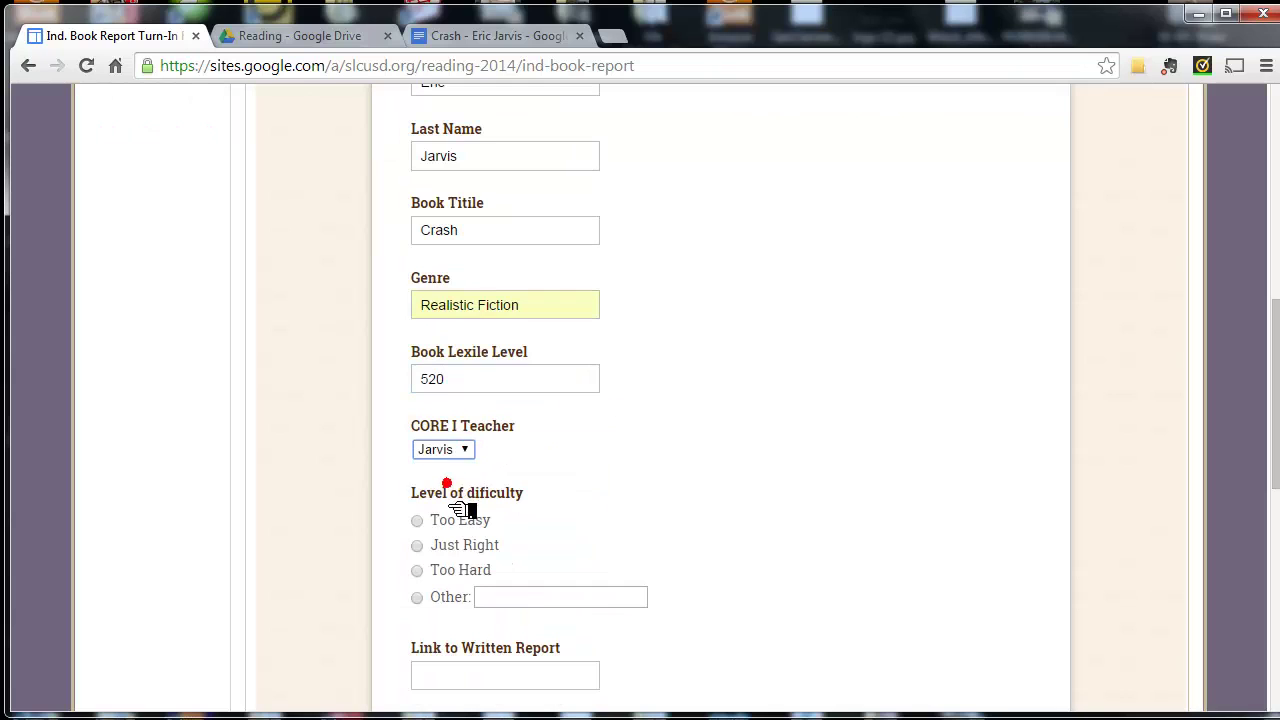
pyautogui.click(424, 524)
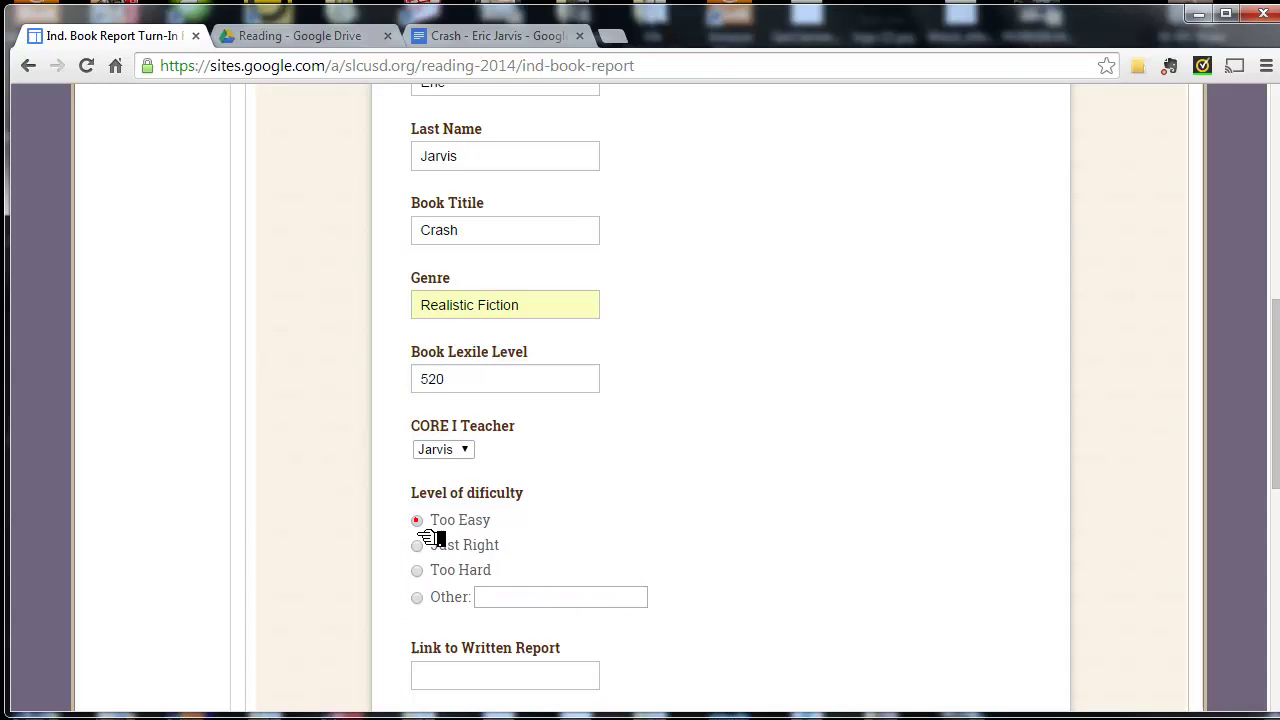
# - Paste the Crash report's share link into the Link to Written Report field
pyautogui.scroll(-2, 500, 620)
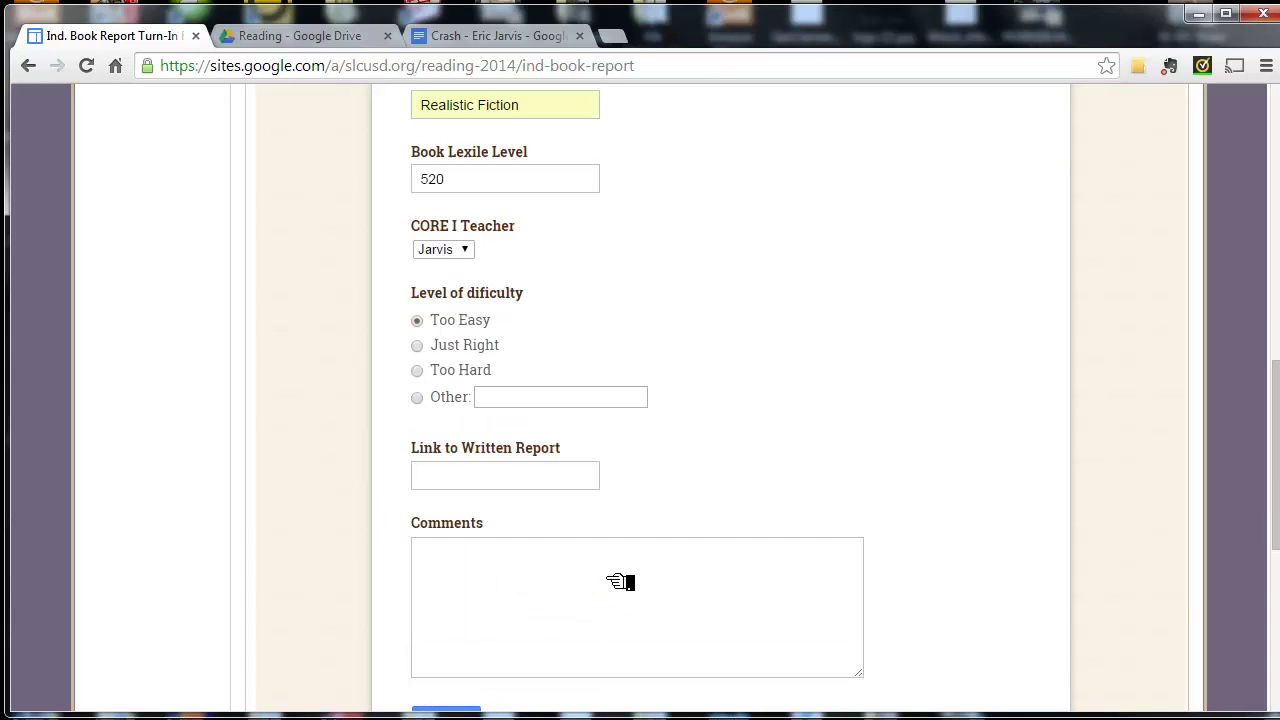
pyautogui.click(495, 480)
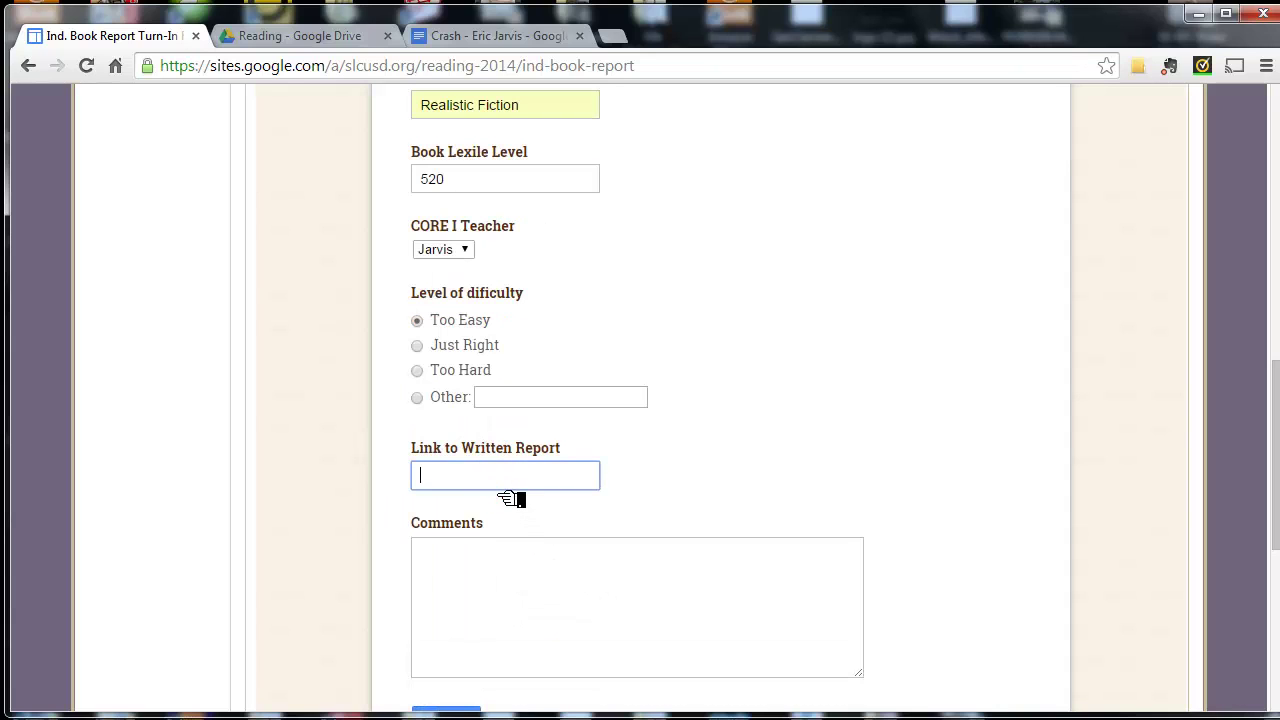
pyautogui.hotkey('ctrl', 'v')
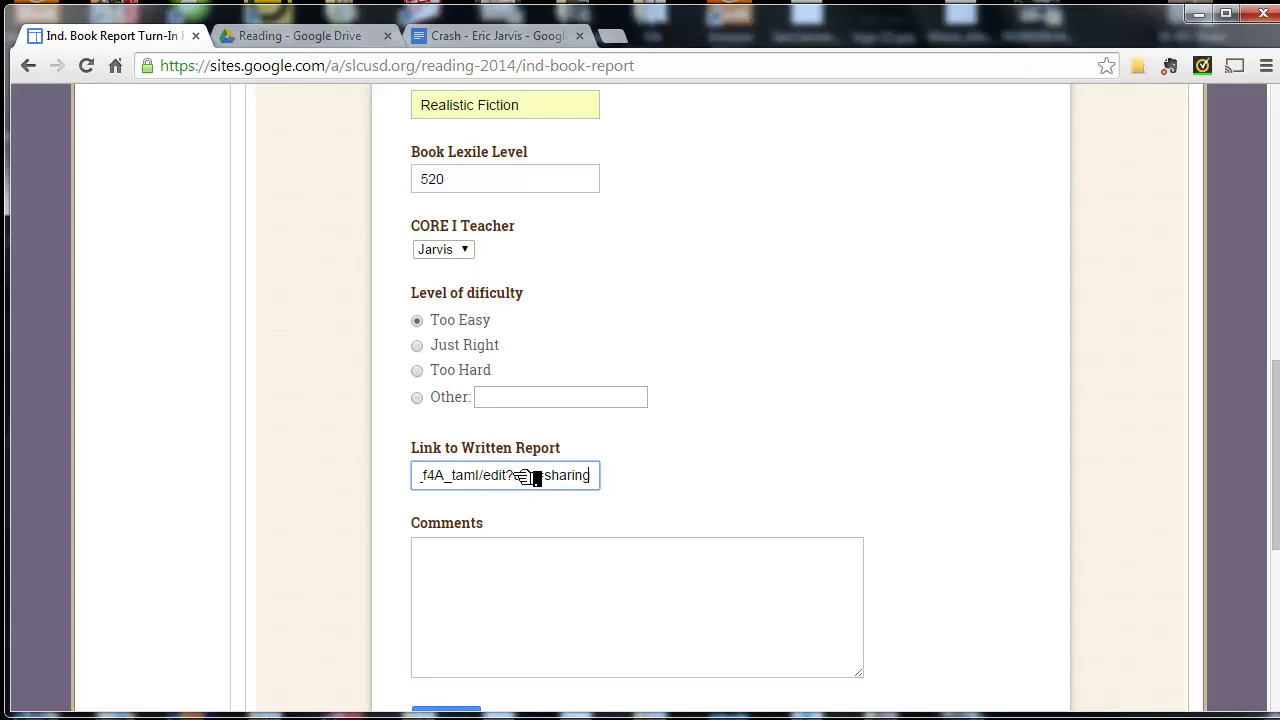
pyautogui.moveTo(514, 477); pyautogui.dragTo(416, 487)
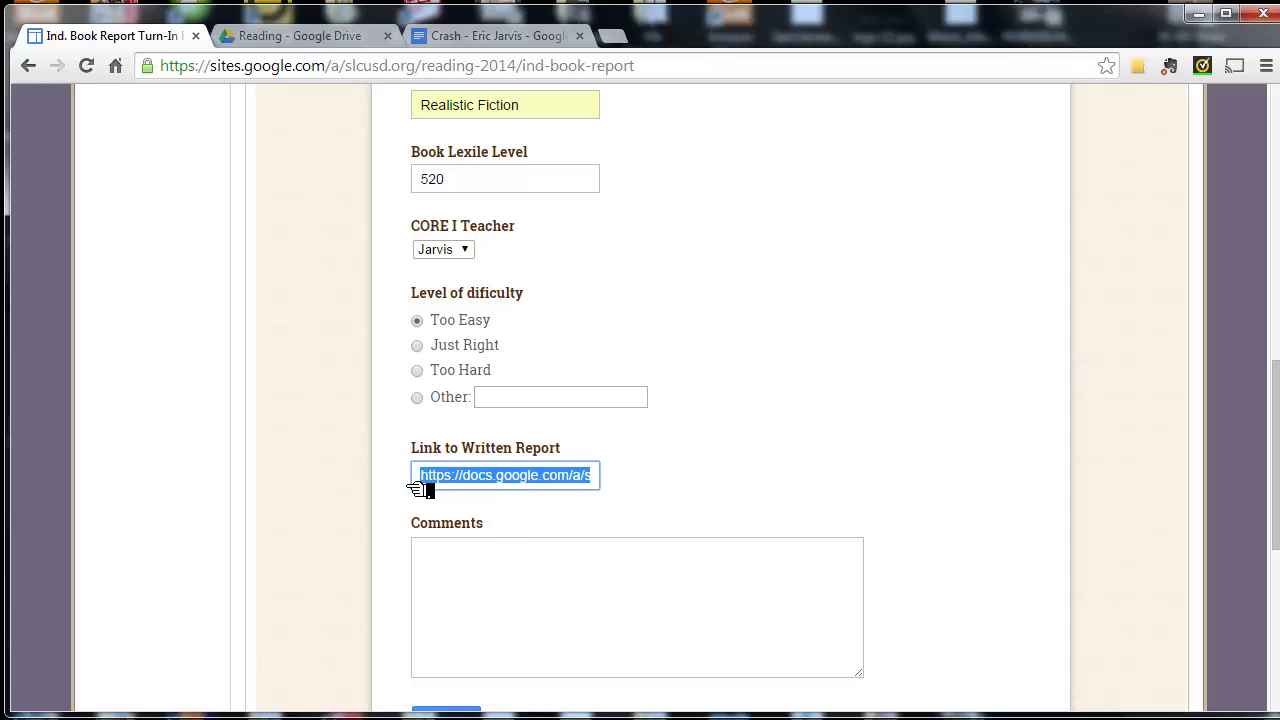
pyautogui.click(490, 481)
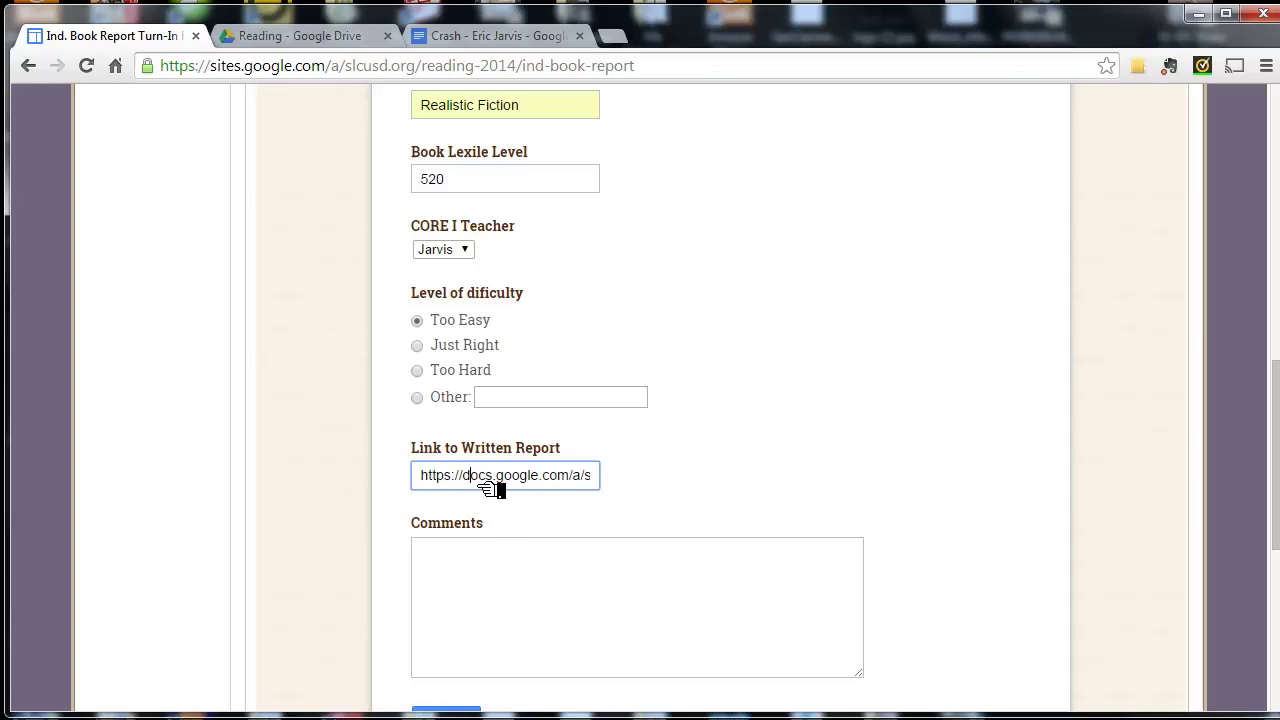
# - Comment that the book was an easy read but its subject matter was interesting and stimulating
pyautogui.click(500, 553)
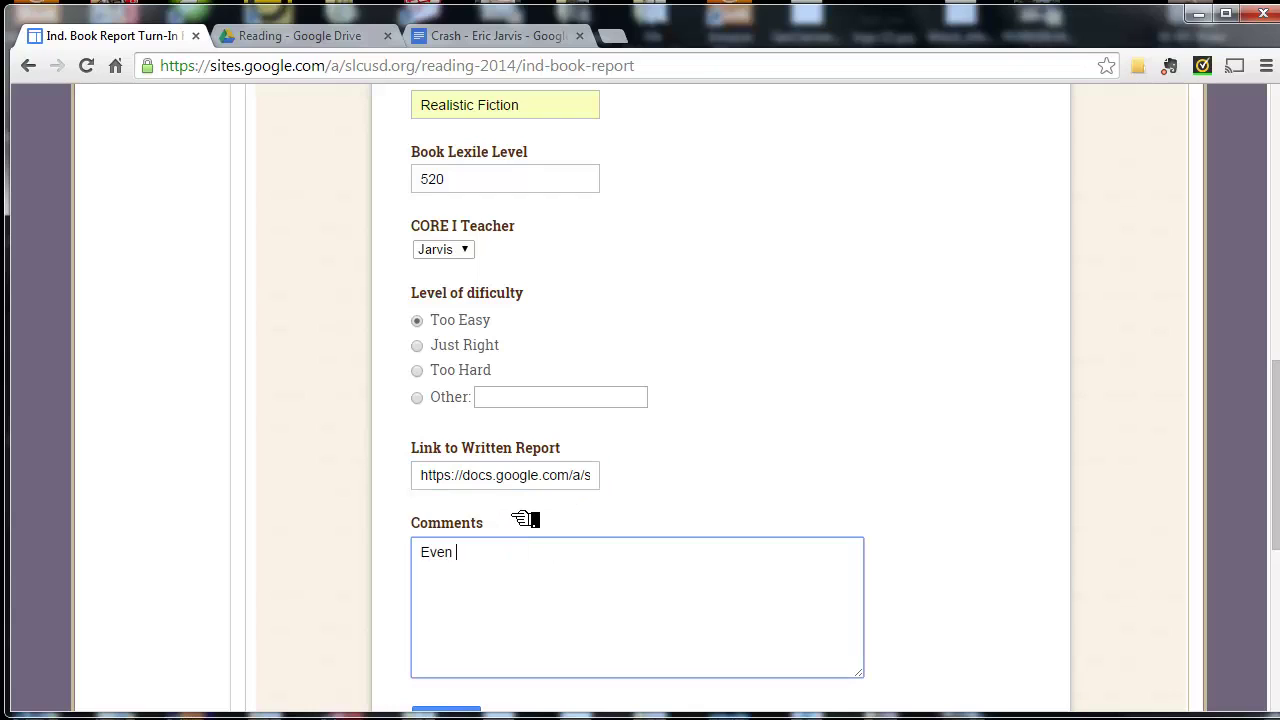
pyautogui.write('Even though this book was an easy ')
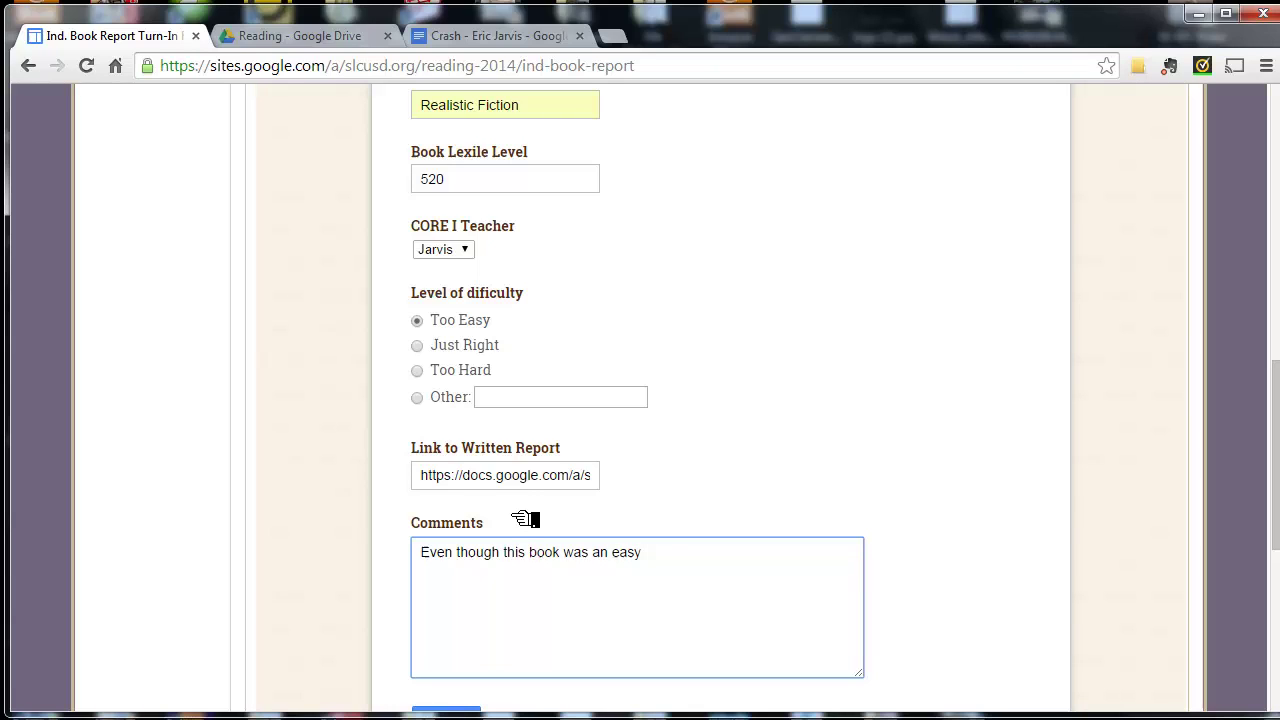
pyautogui.write('read for me, I foun')
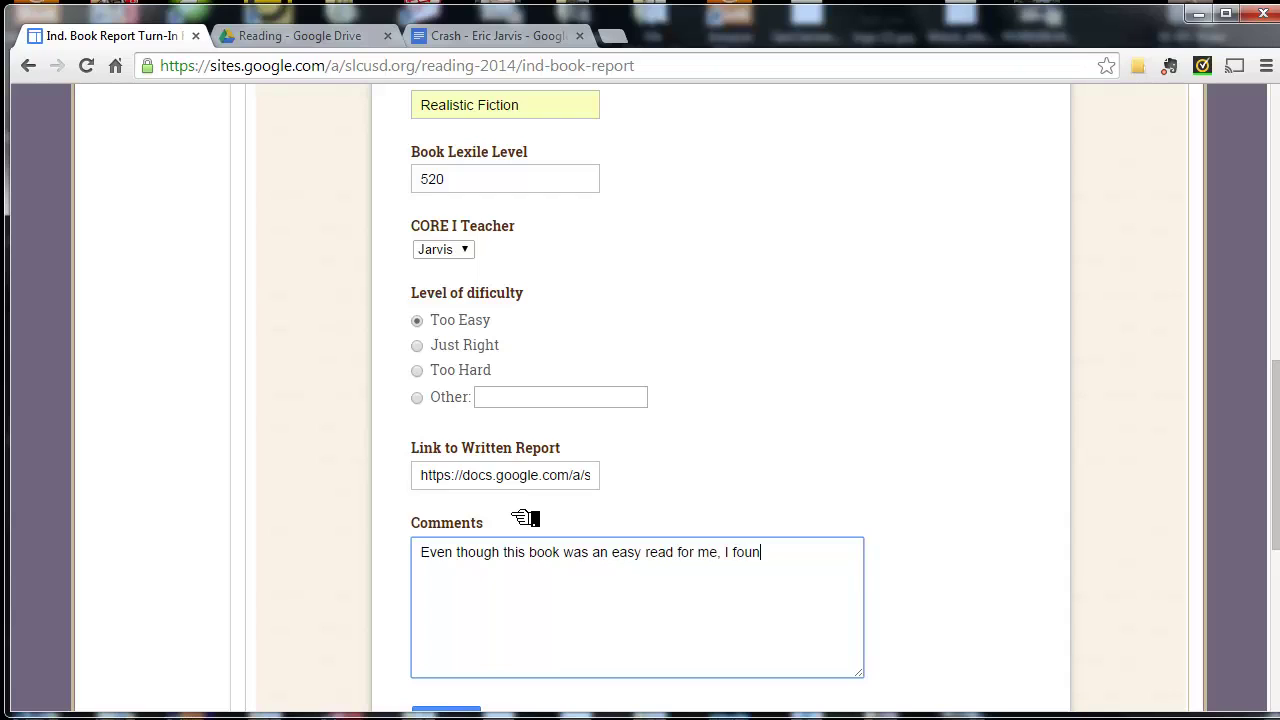
pyautogui.write('d the subject matter to')
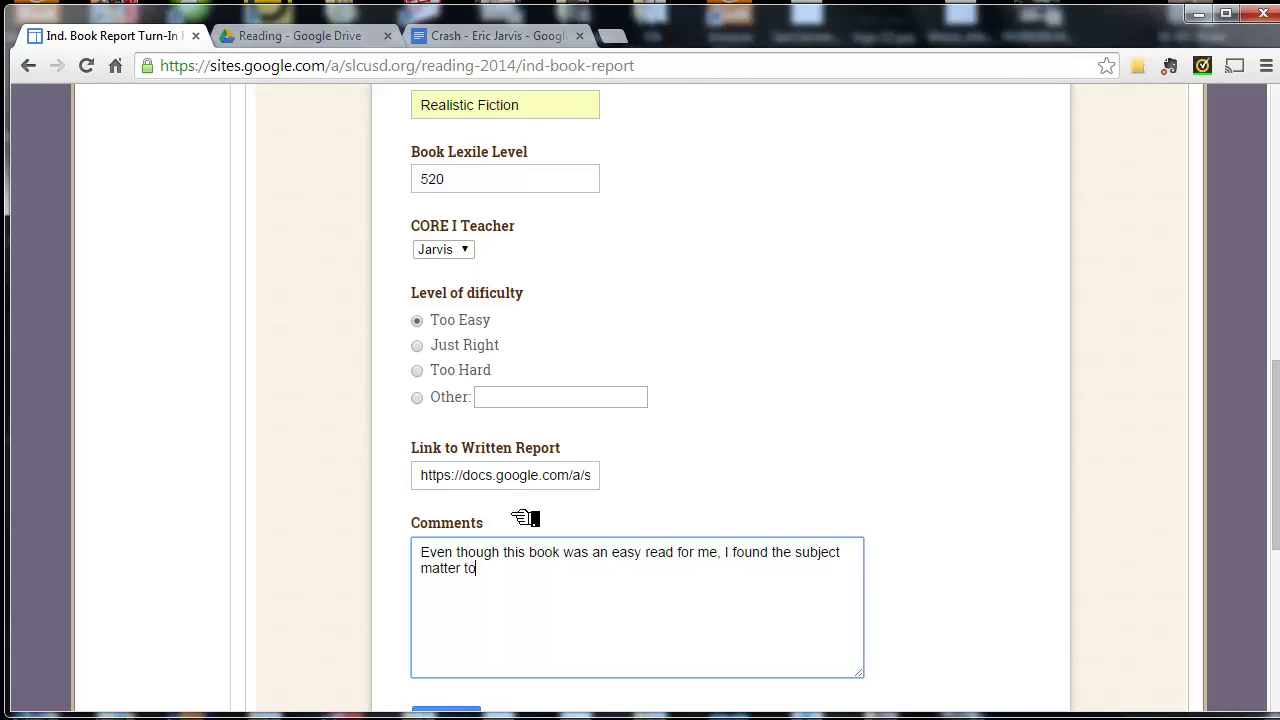
pyautogui.write(' be interesting and stimu')
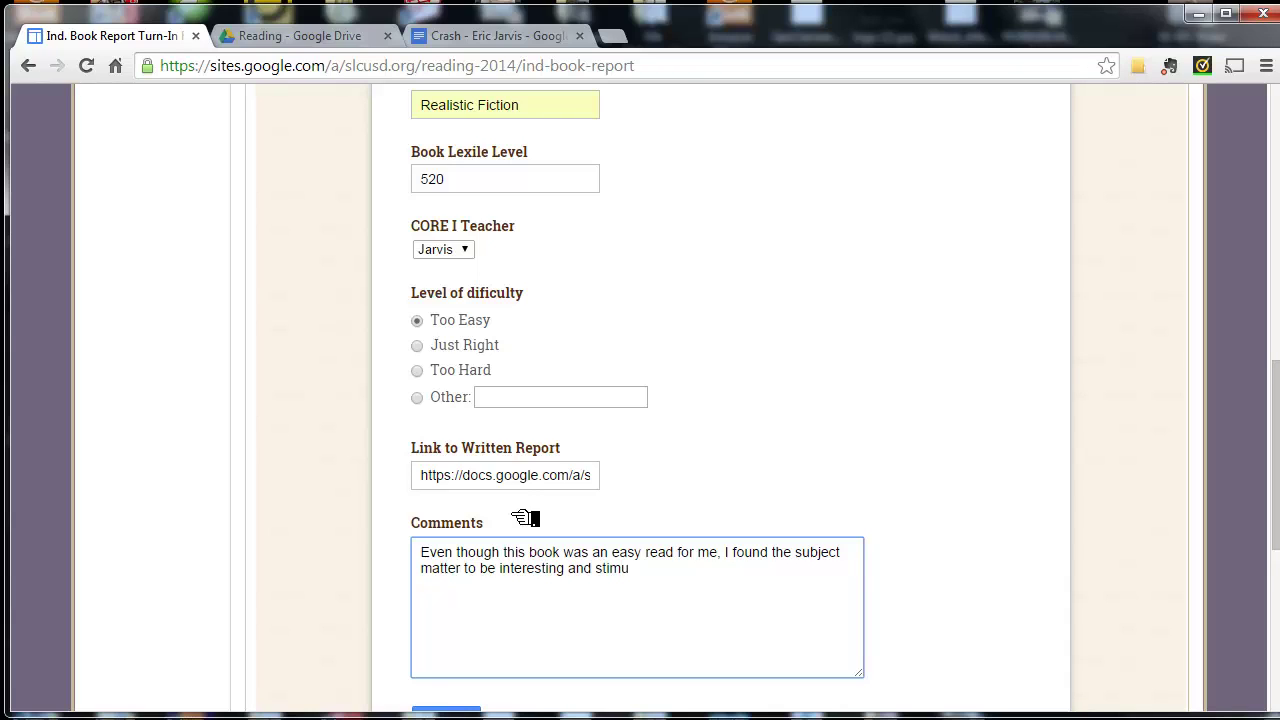
pyautogui.write('la')
pyautogui.press('BackSpace')
pyautogui.write('lating.')
# - Submit the book report form and confirm 'Your response has been recorded' appears
pyautogui.scroll(3, 737, 434)
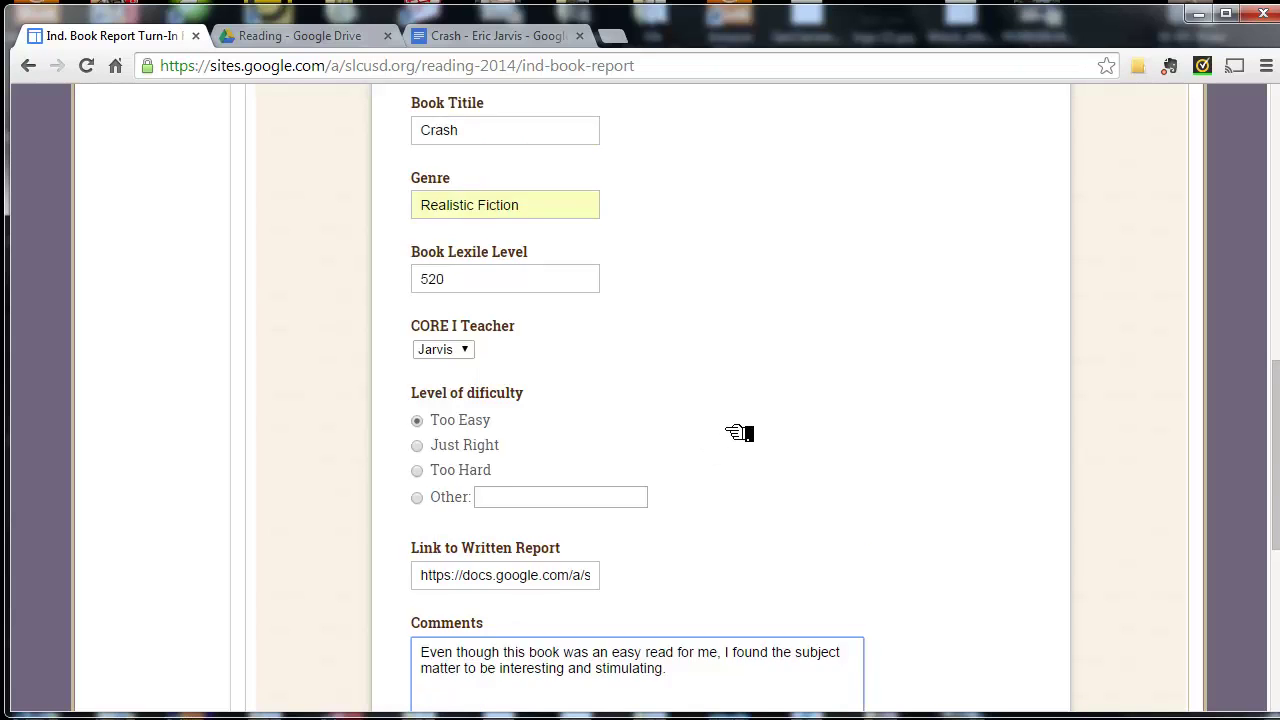
pyautogui.scroll(5, 737, 432)
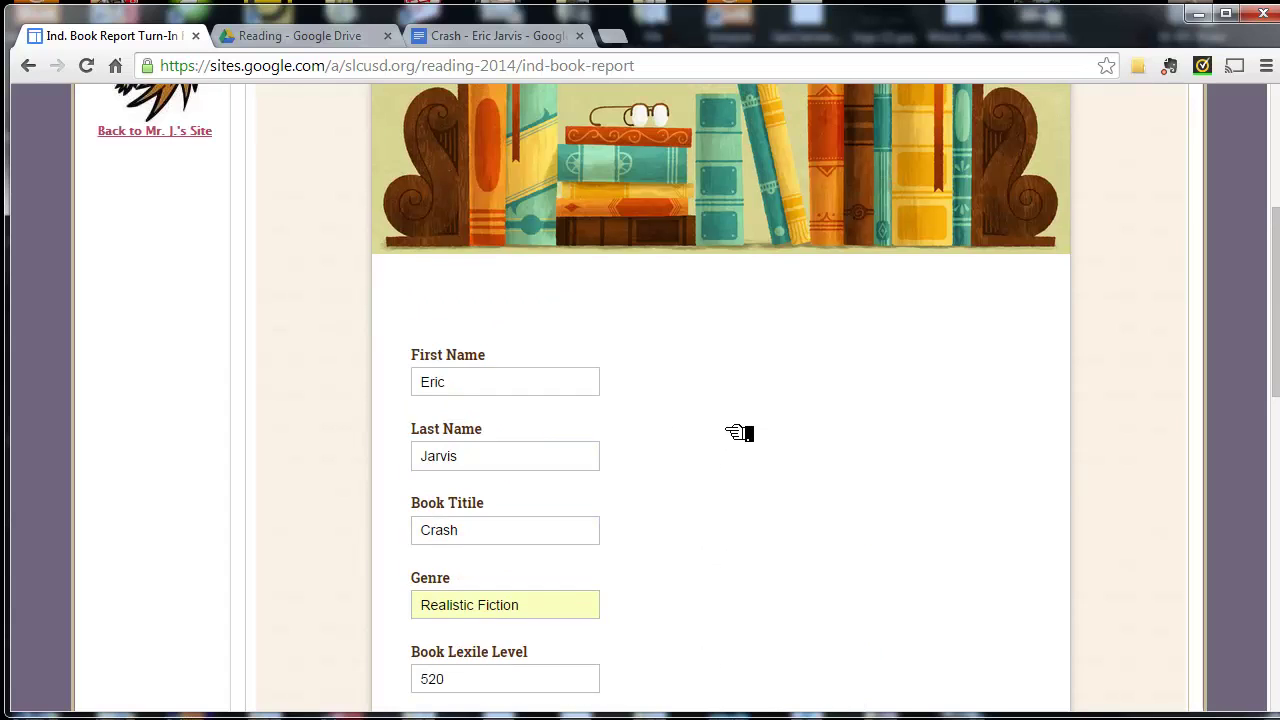
pyautogui.scroll(-6, 735, 434)
pyautogui.scroll(-5, 735, 436)
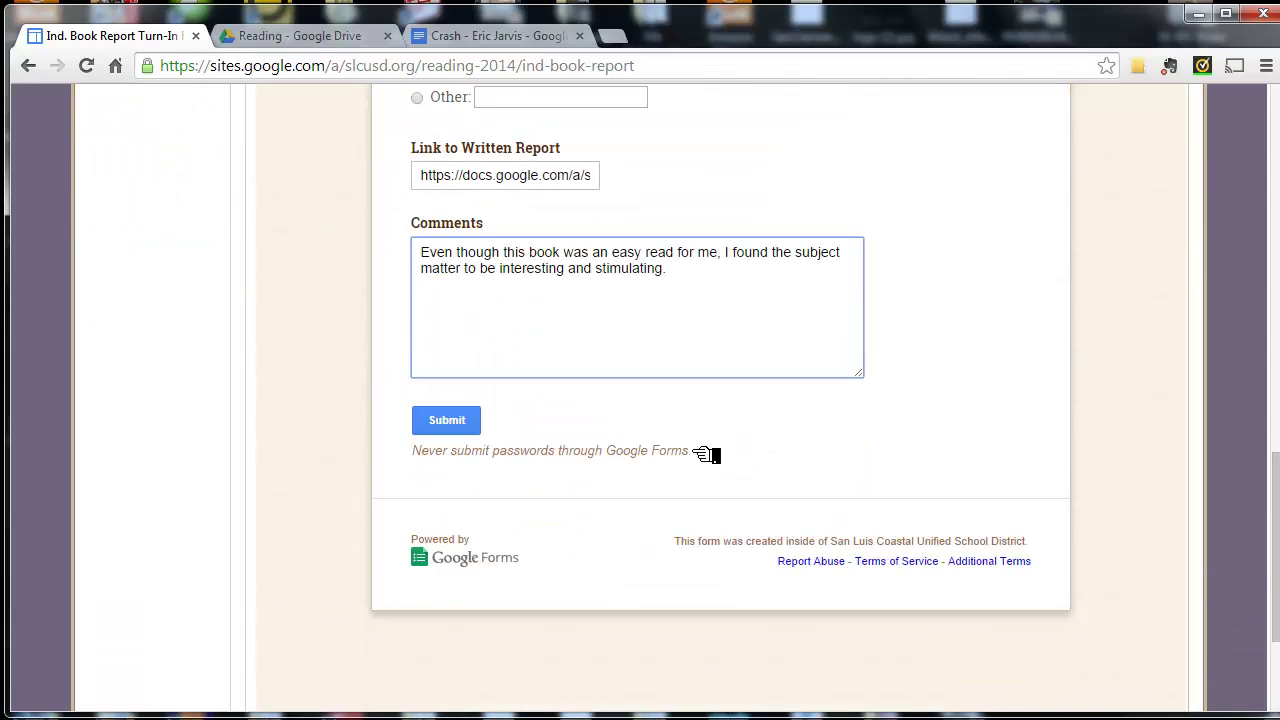
pyautogui.click(462, 432)
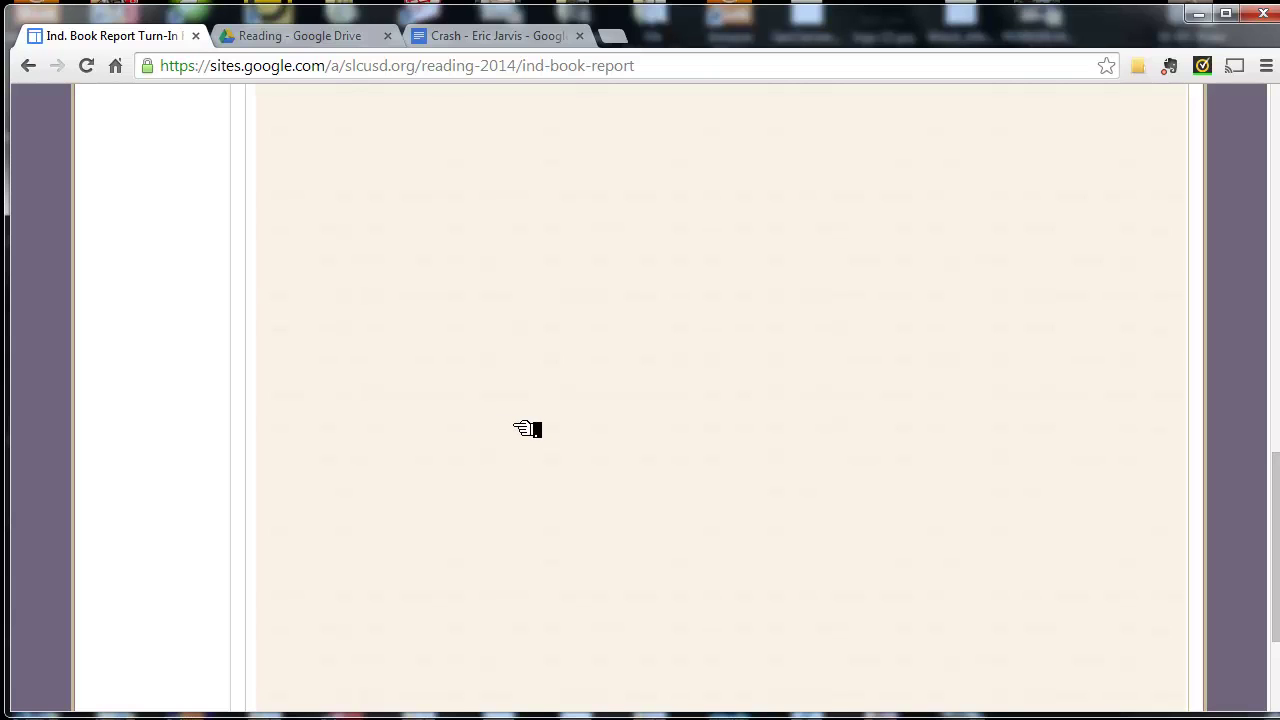
pyautogui.scroll(4, 527, 428)
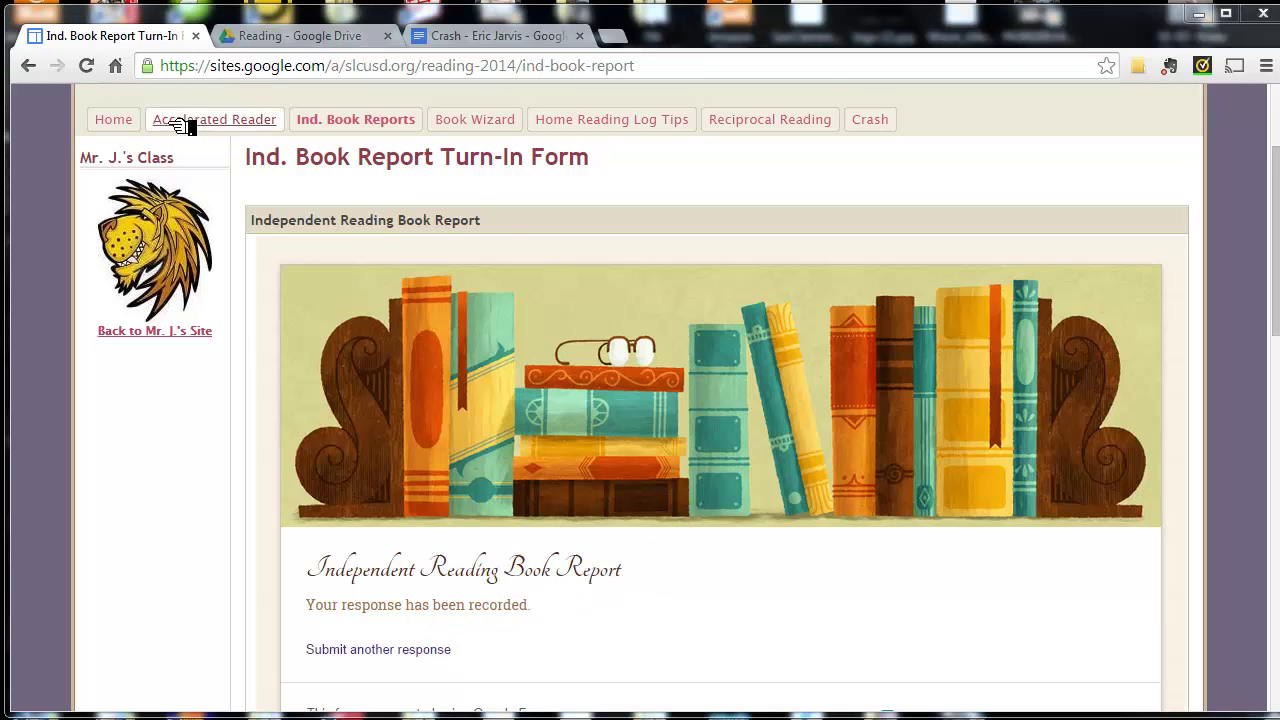
# - Choose 'Submit another response' and scroll through the blank turn-in form
pyautogui.click(96, 70)
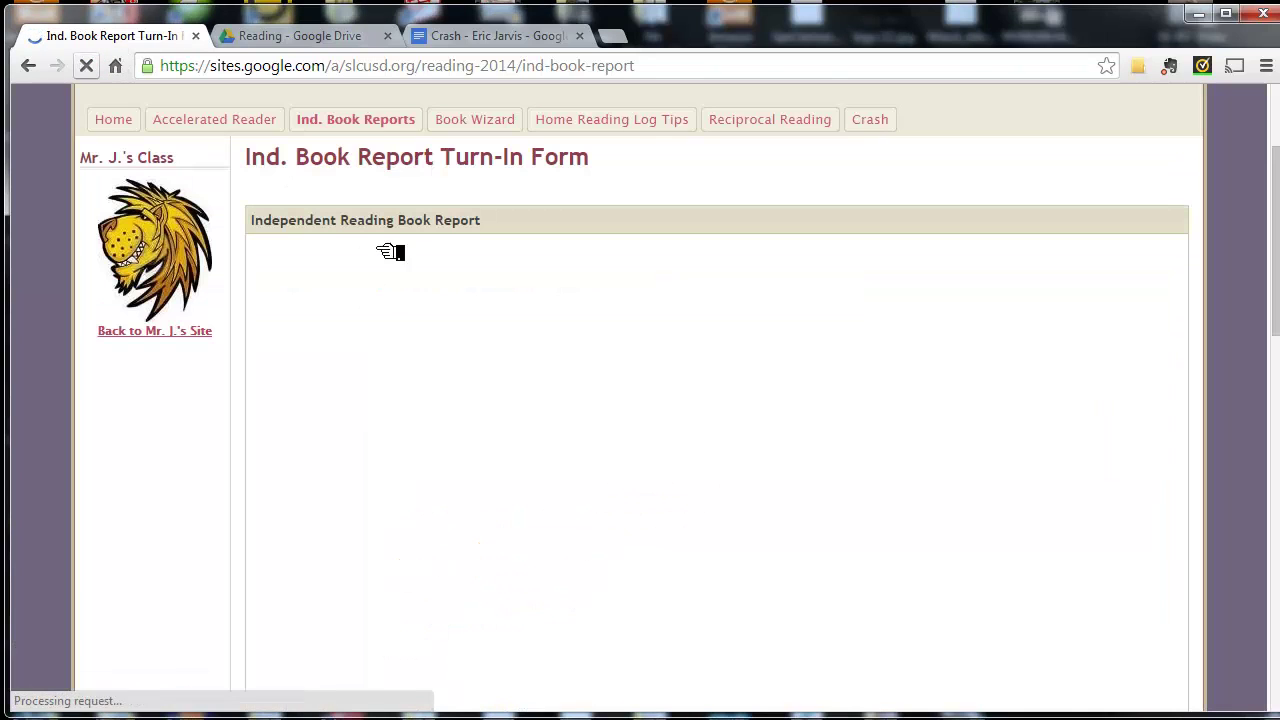
pyautogui.scroll(-6, 822, 405)
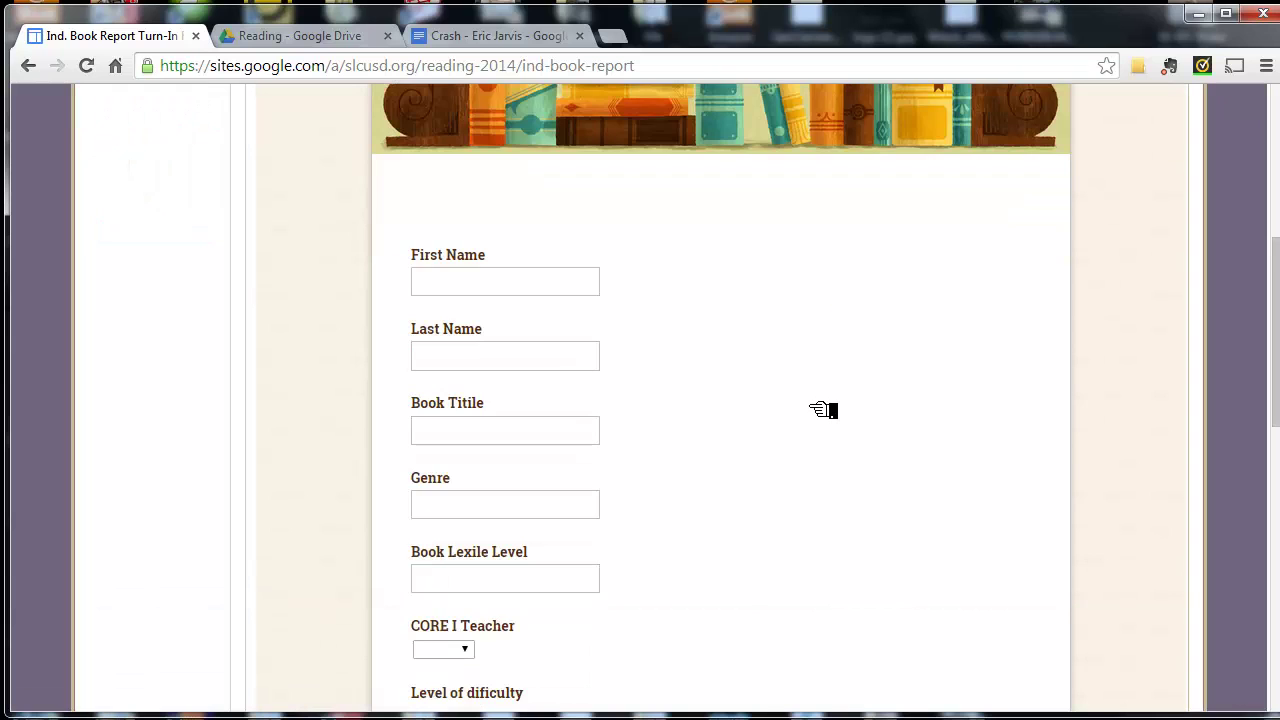
pyautogui.scroll(6, 820, 410)
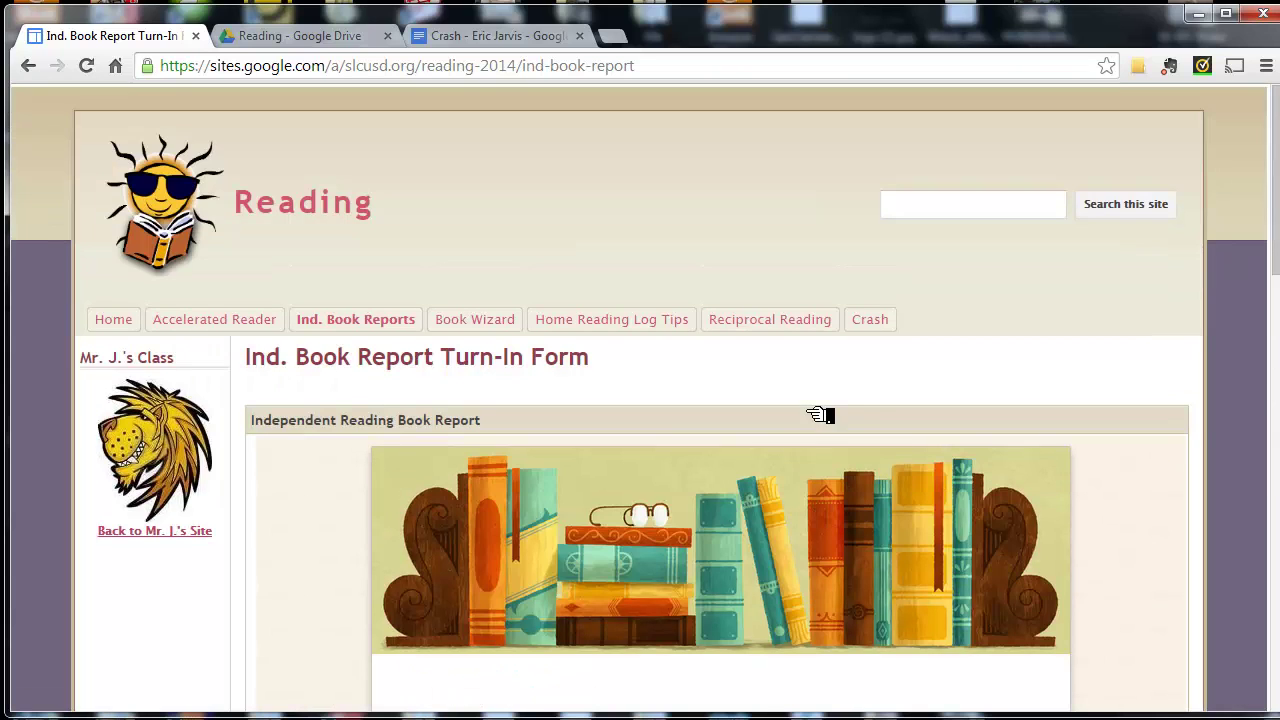
pyautogui.scroll(-2, 808, 400)
pyautogui.scroll(2, 808, 400)
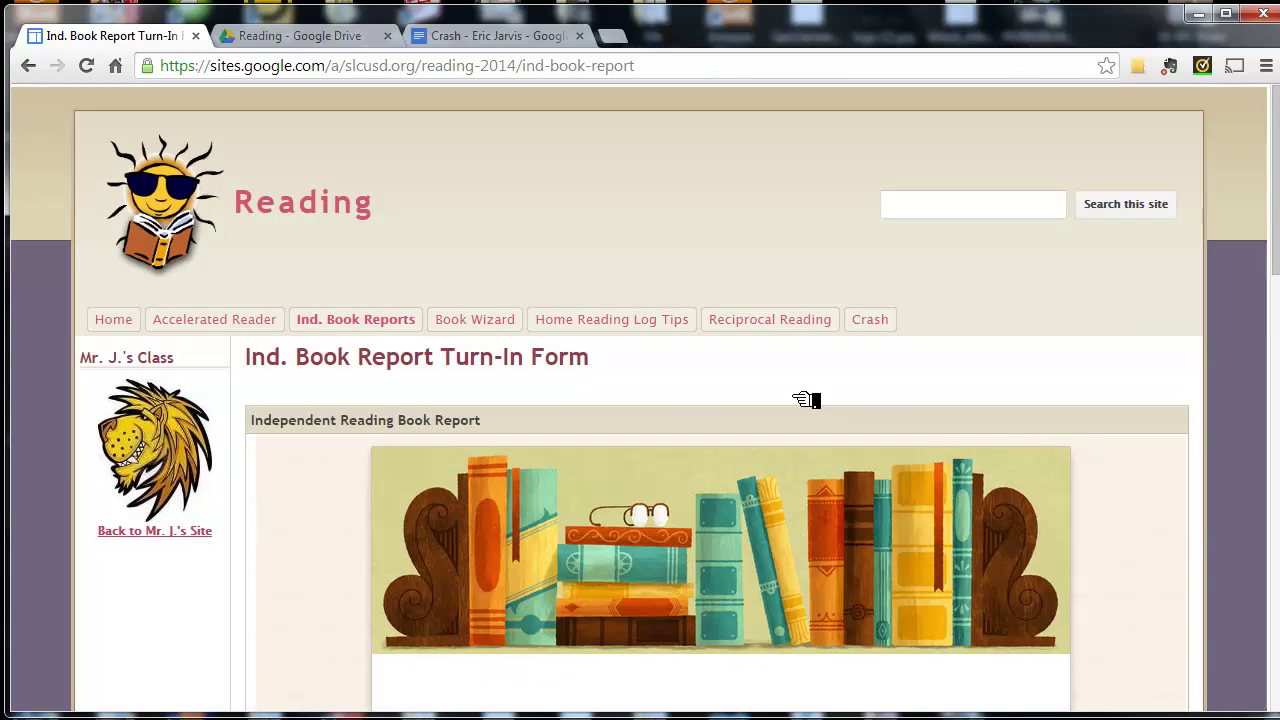
pyautogui.scroll(-7, 514, 357)
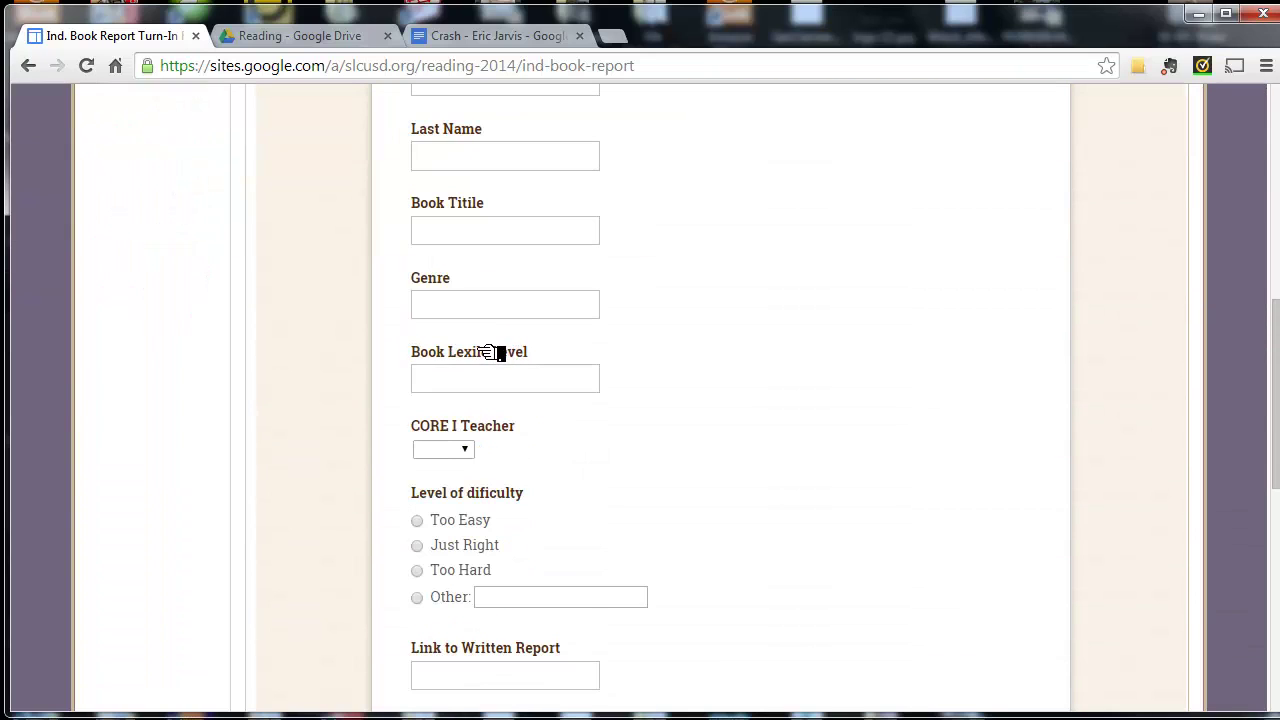
pyautogui.scroll(7, 495, 352)
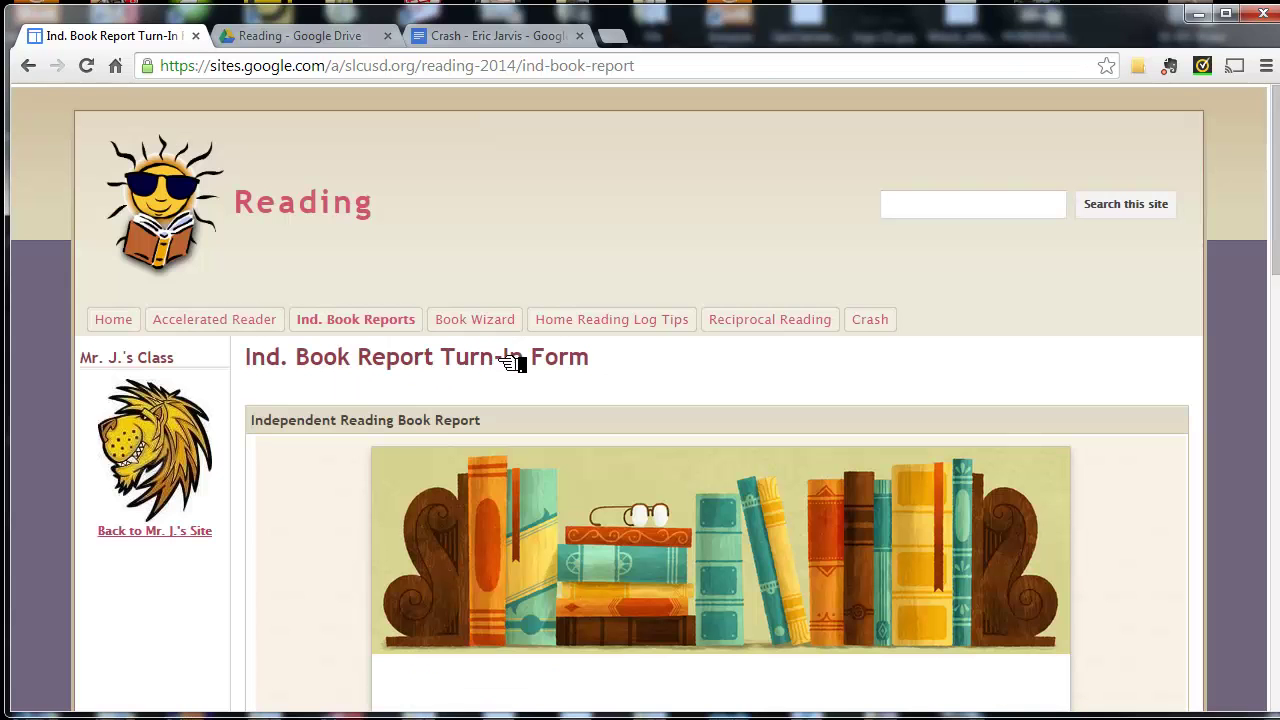